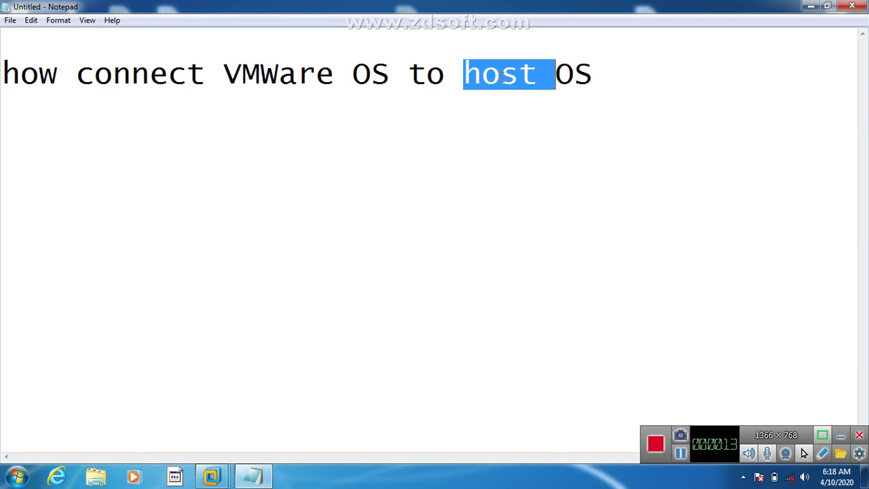
# Step: Minimize the 'how connect VMWare OS to host OS' Notepad note to show the Windows 7 desktop
pyautogui.click(810, 7)
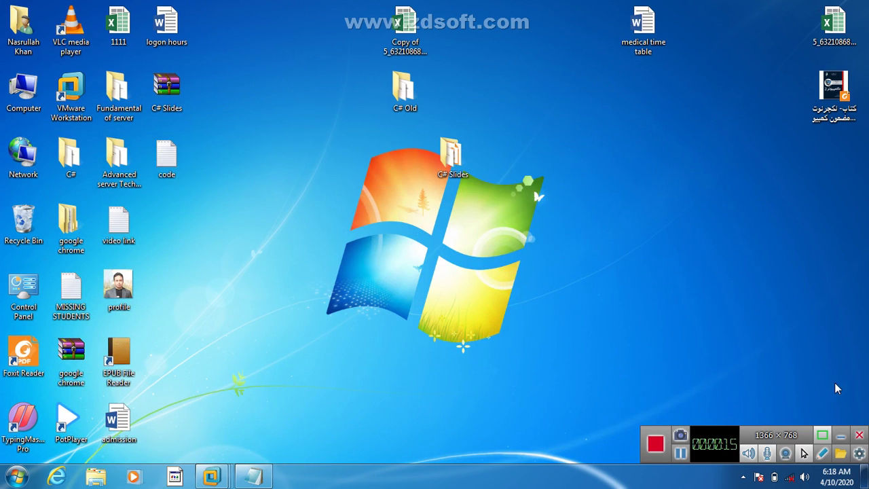
pyautogui.click(841, 435)
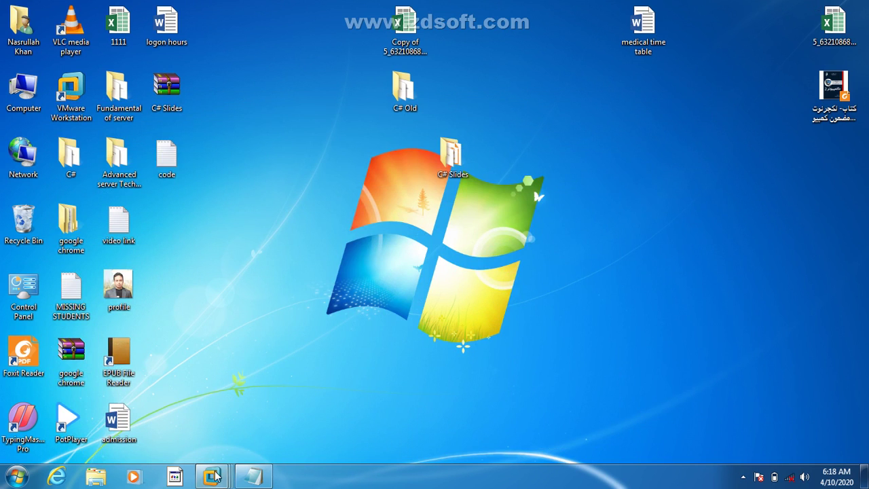
pyautogui.moveTo(215, 477)
pyautogui.click(323, 396)
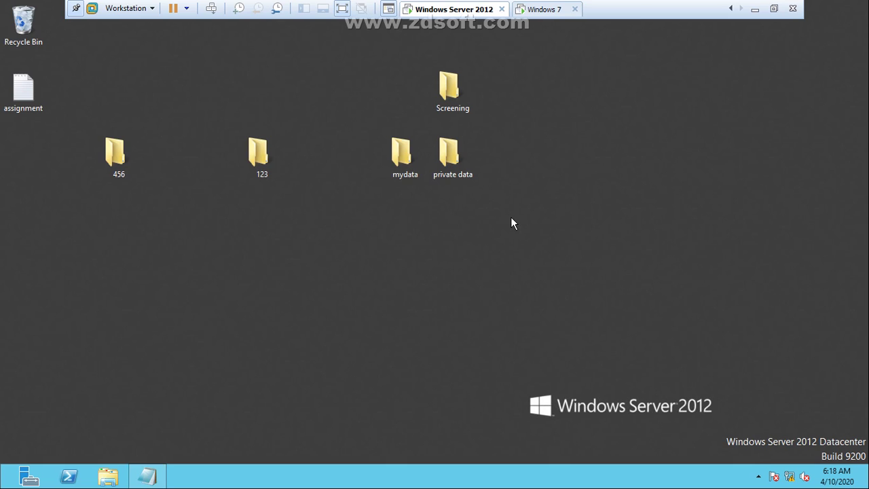
pyautogui.click(755, 9)
pyautogui.moveTo(537, 4); pyautogui.dragTo(174, 407)
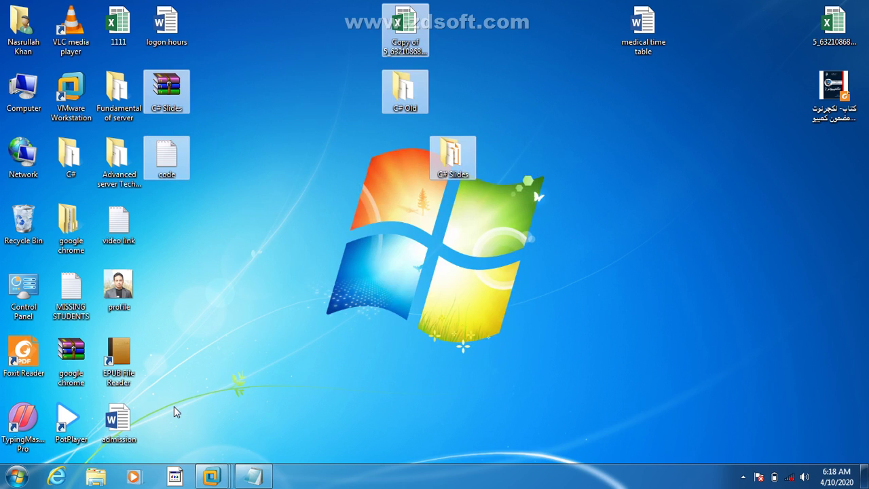
pyautogui.click(281, 263)
pyautogui.moveTo(272, 43); pyautogui.dragTo(560, 338)
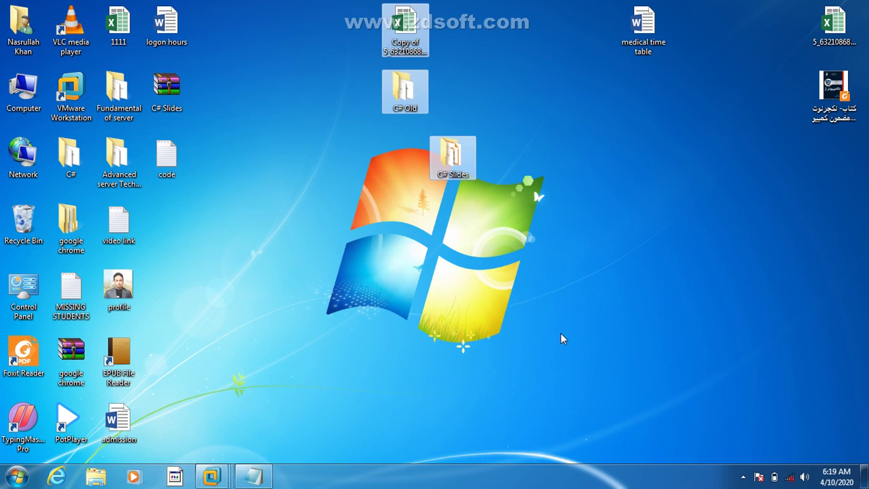
pyautogui.click(211, 476)
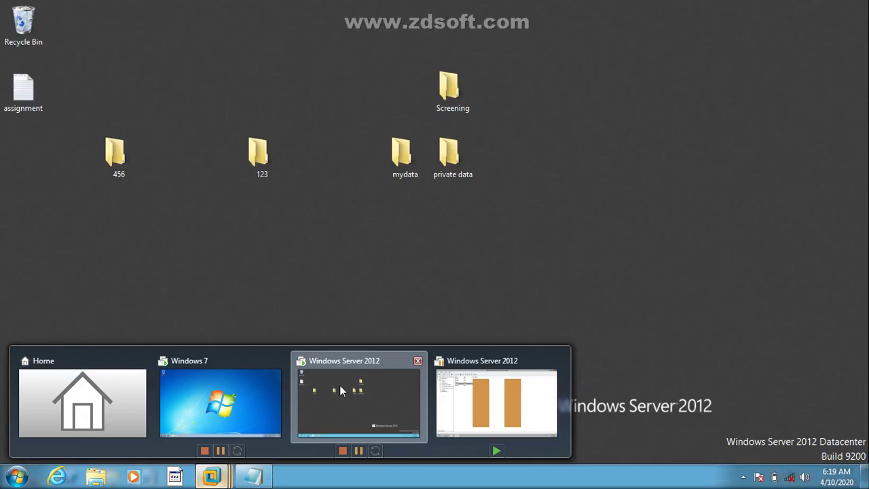
pyautogui.click(340, 387)
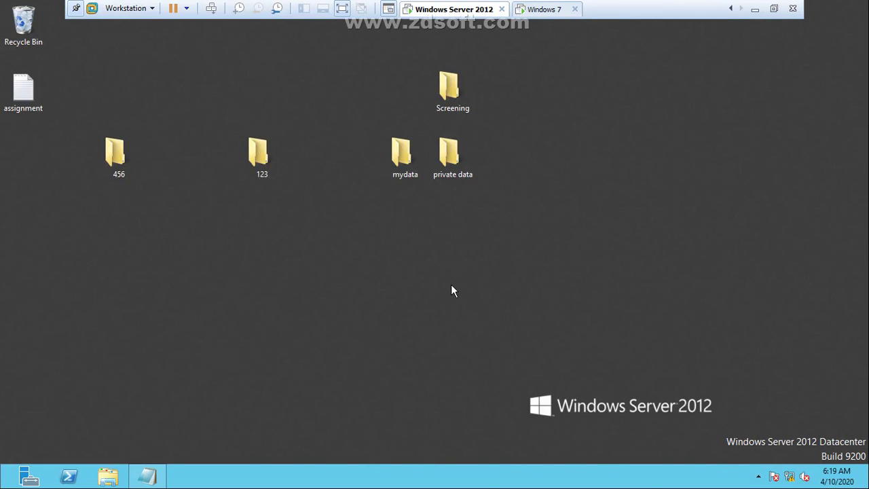
pyautogui.click(754, 9)
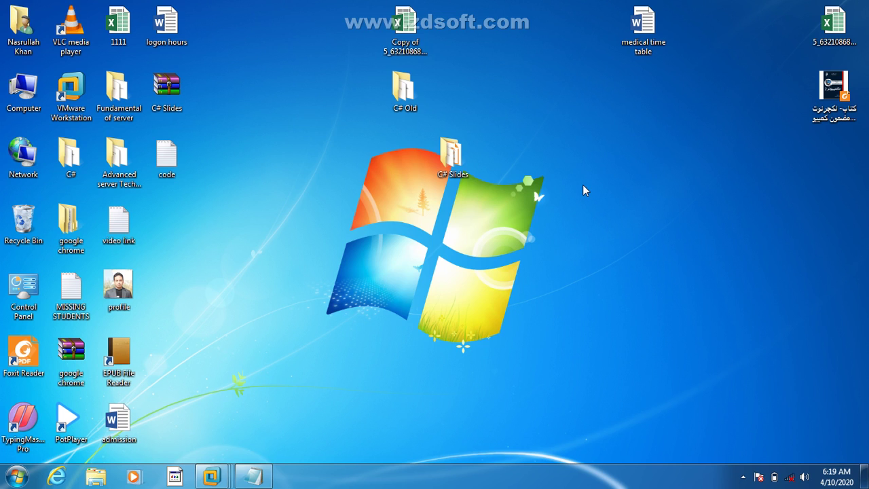
pyautogui.press('super+r')
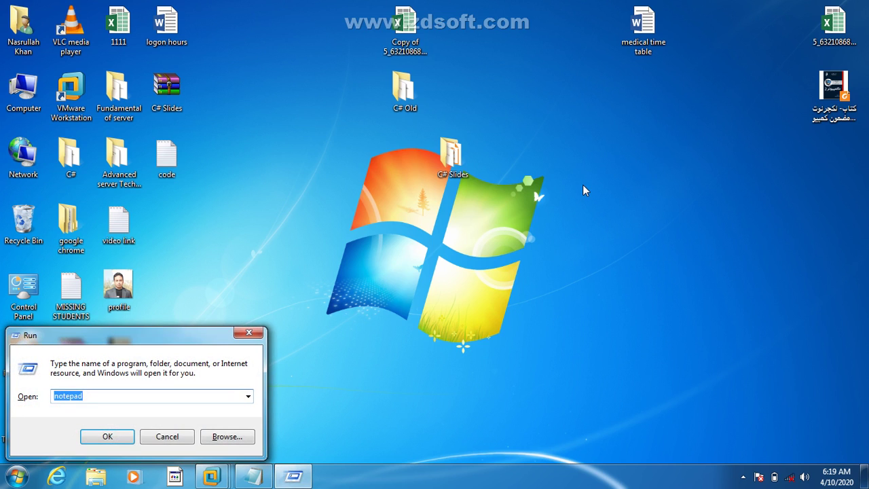
pyautogui.write('ncpa.cpl')
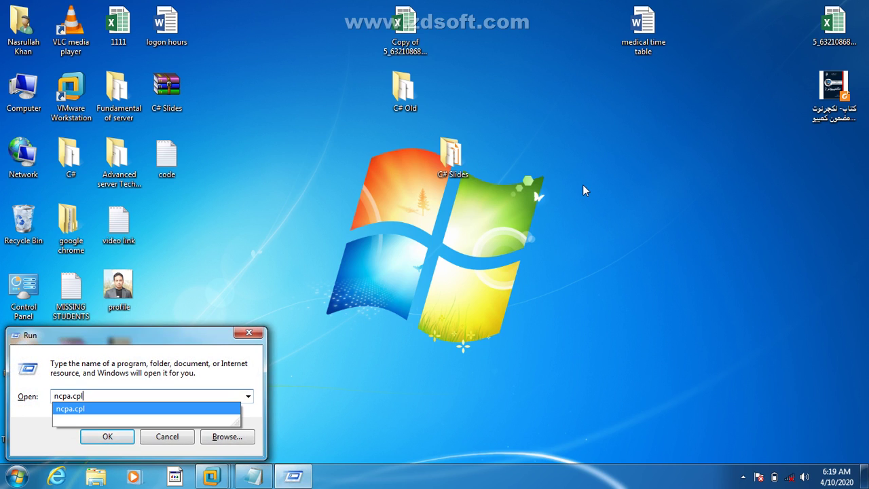
pyautogui.press('Return')
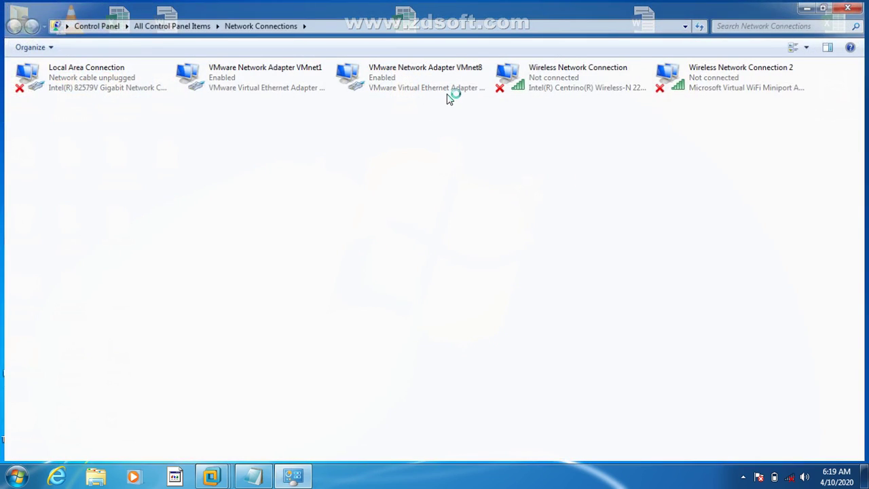
pyautogui.click(454, 82)
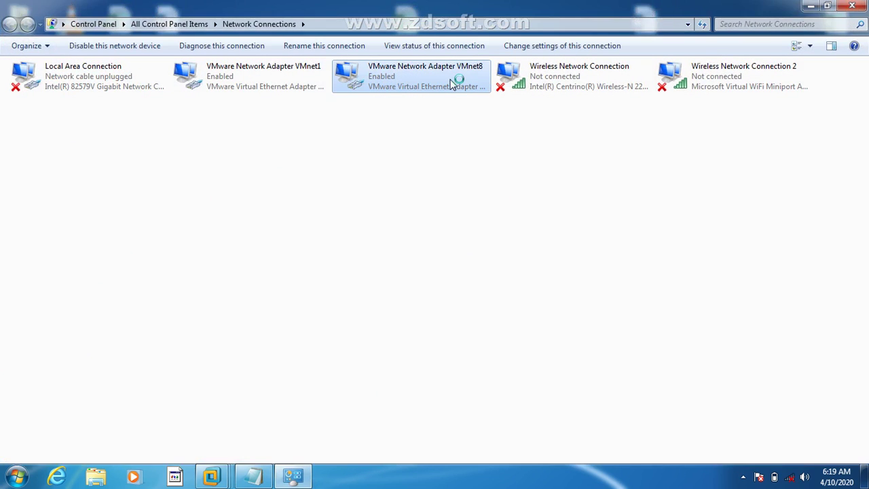
pyautogui.click(294, 82)
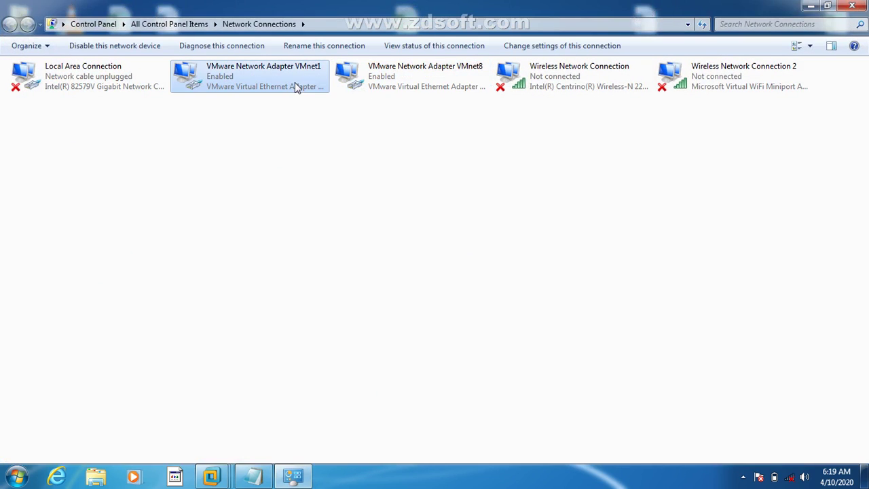
pyautogui.click(429, 75)
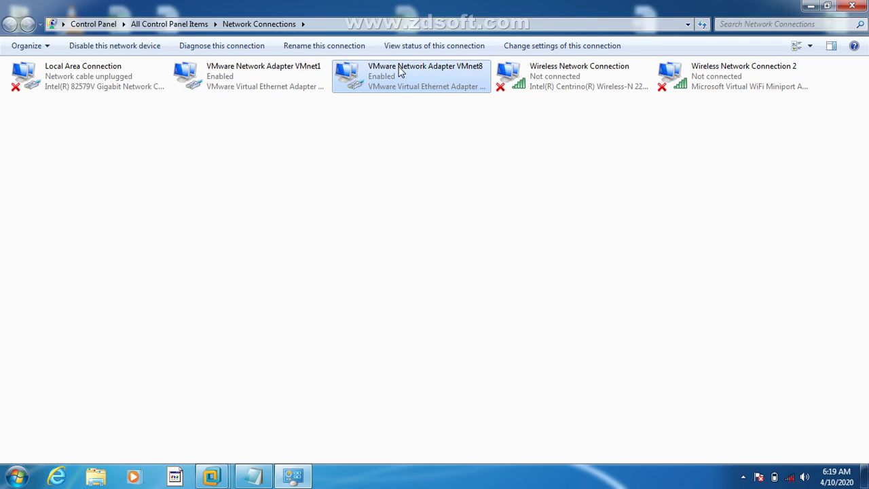
pyautogui.click(304, 71)
pyautogui.click(447, 90)
pyautogui.click(302, 71)
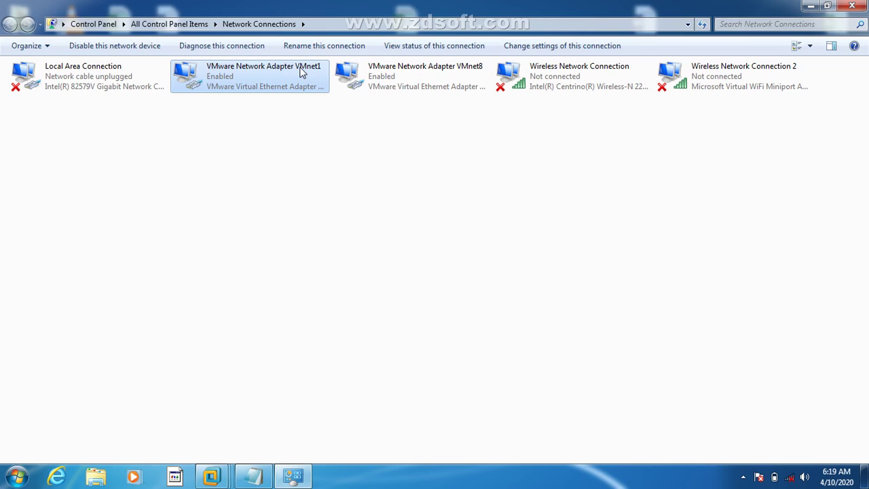
pyautogui.click(408, 93)
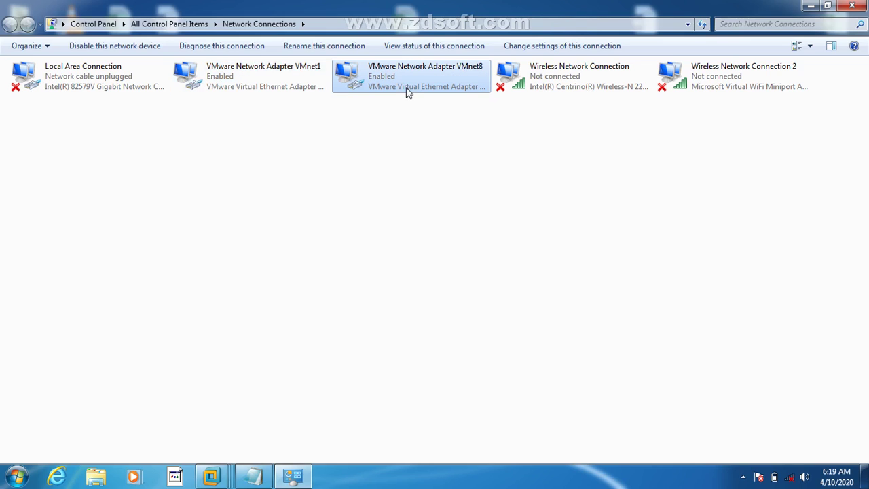
pyautogui.click(811, 5)
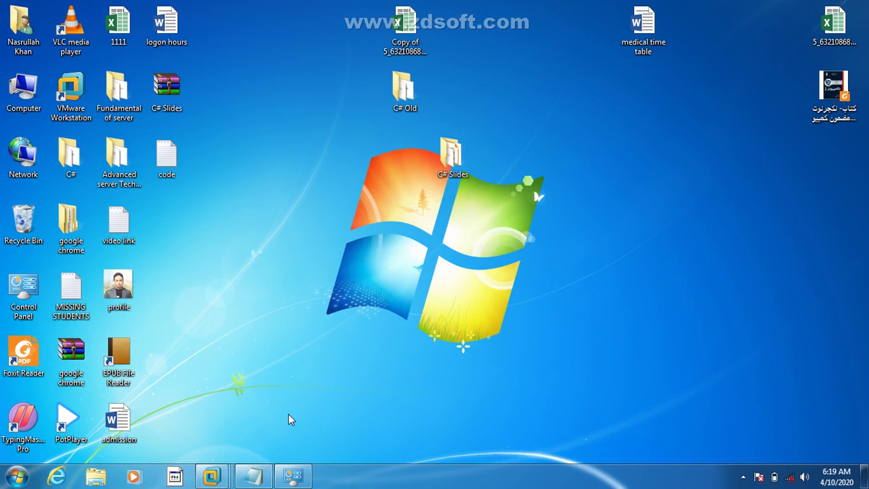
# Step: Set the Windows Server 2012 VM's network adapter to Custom: VMnet8 (NAT) in its settings
pyautogui.moveTo(211, 476)
pyautogui.click(360, 398)
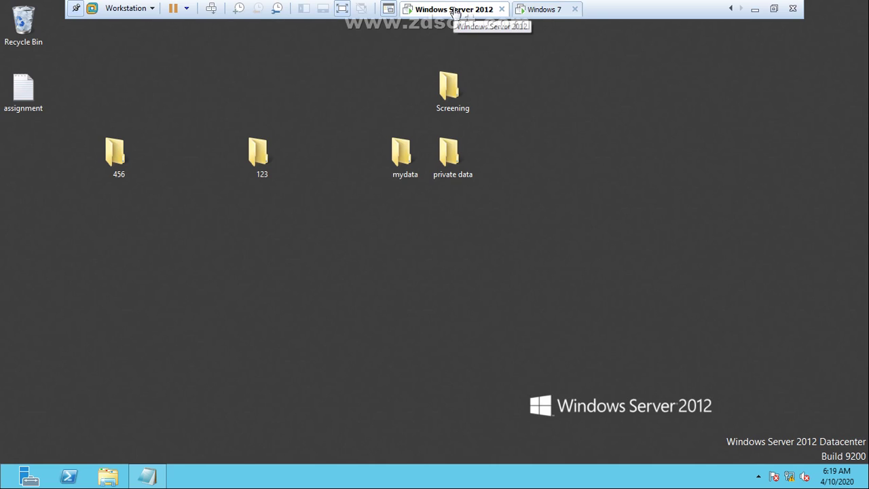
pyautogui.rightClick(455, 14)
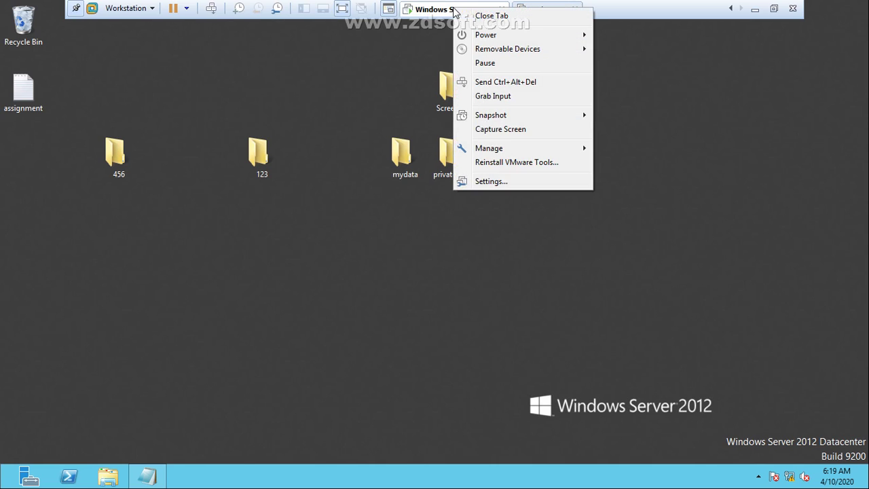
pyautogui.click(500, 181)
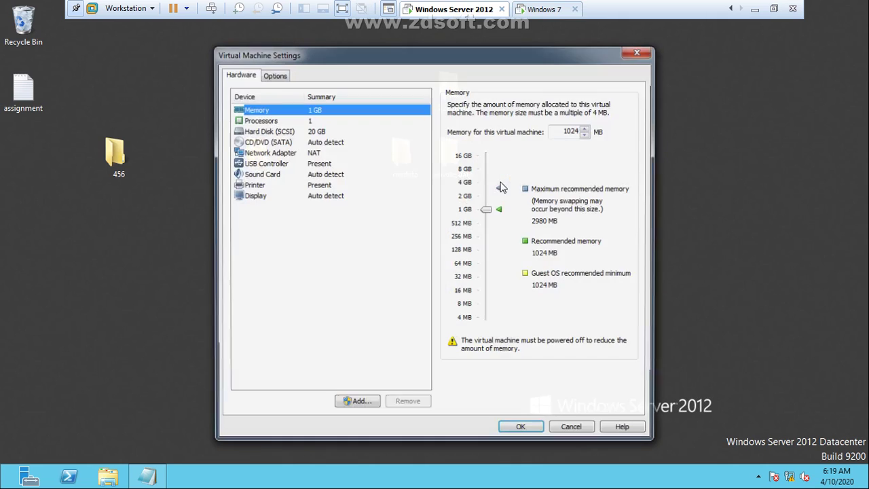
pyautogui.click(289, 155)
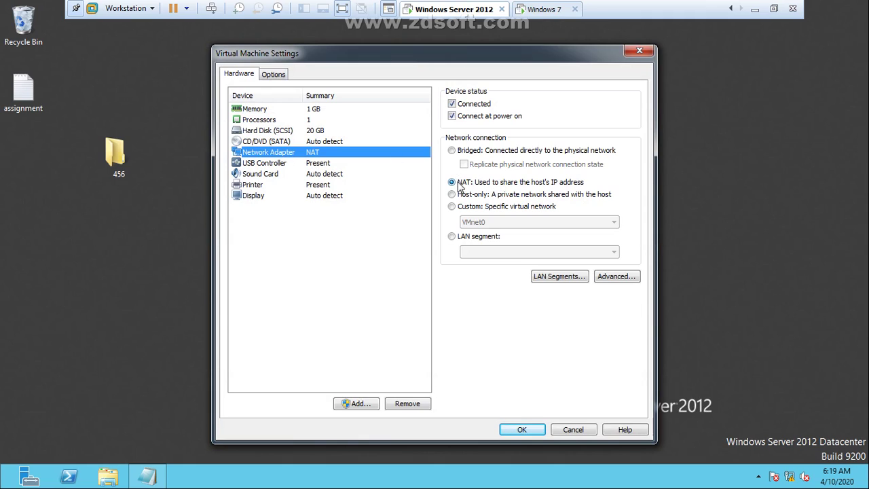
pyautogui.click(456, 210)
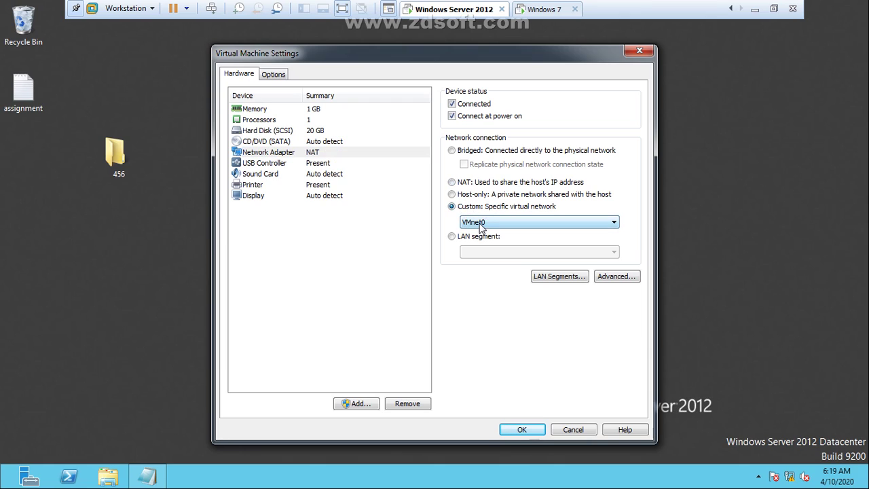
pyautogui.click(486, 223)
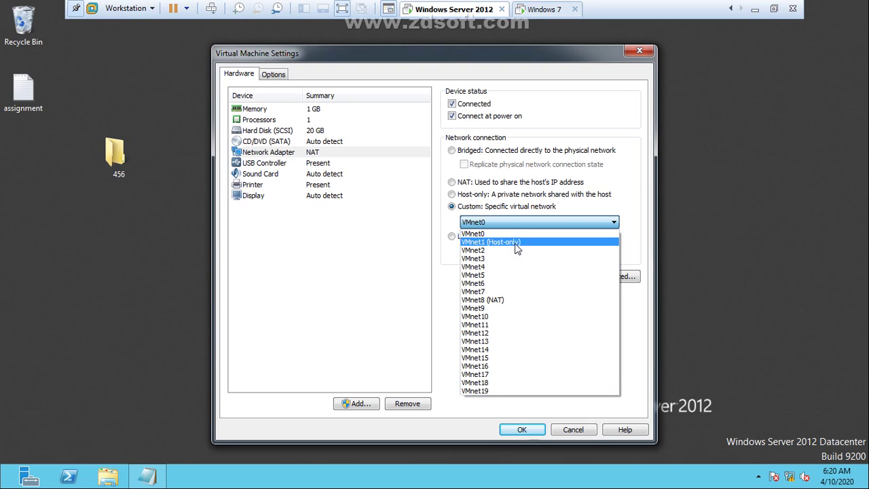
pyautogui.click(497, 306)
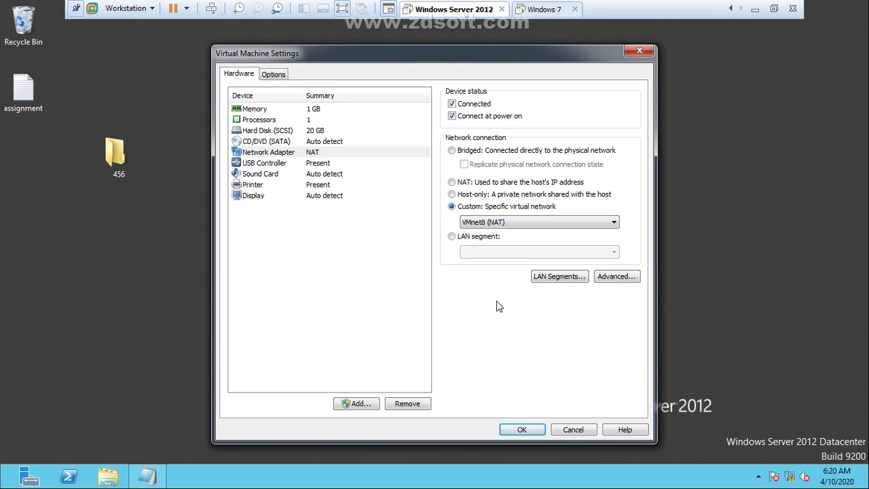
pyautogui.click(521, 430)
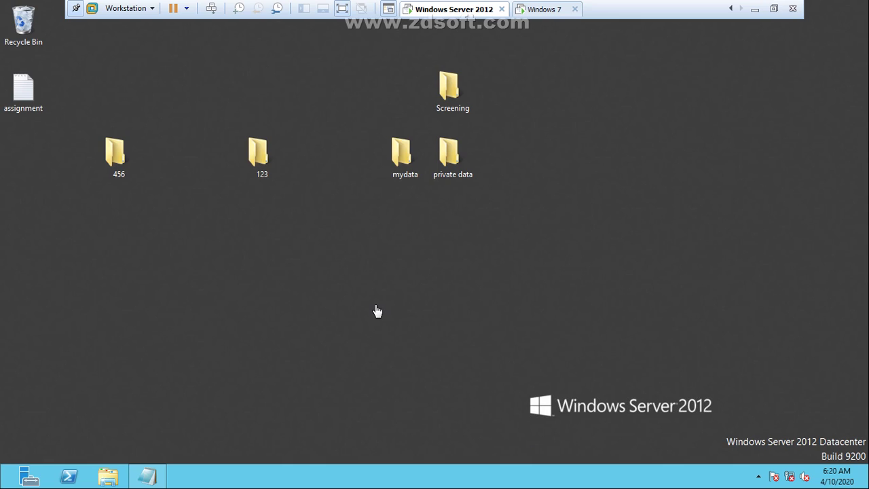
# Step: Run ipconfig in the server's Command Prompt and mark its IPv4 address 1.1.1.1
pyautogui.press('super+r')
pyautogui.press('Return')
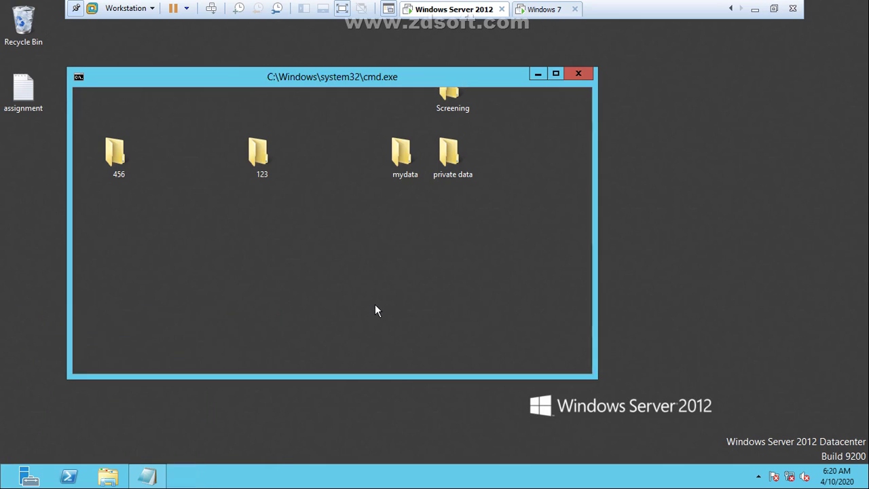
pyautogui.write('ipcofing')
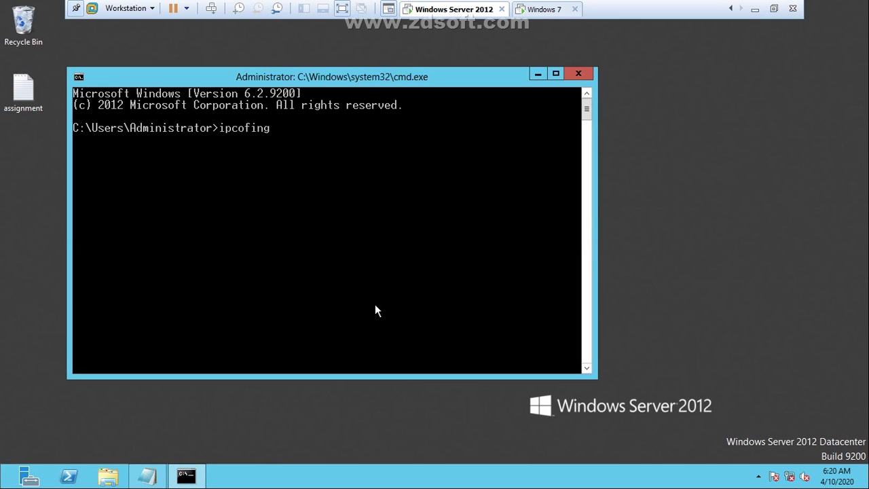
pyautogui.press('Return')
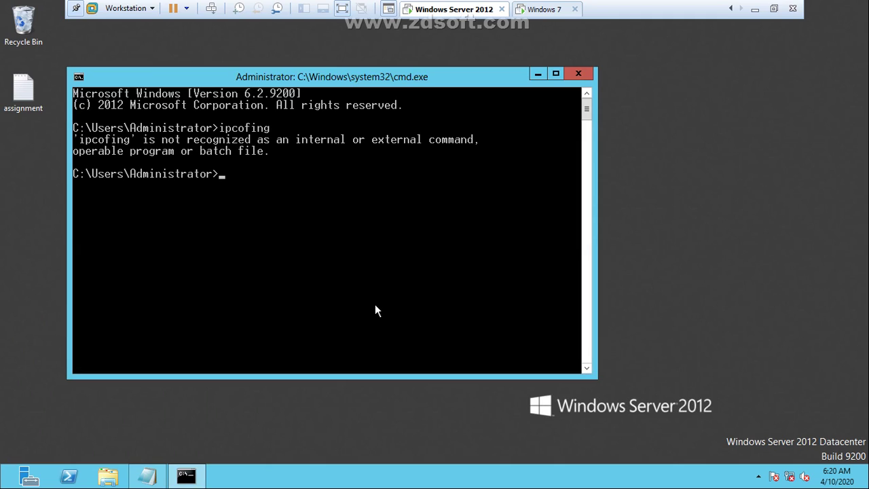
pyautogui.write('ipconfig')
pyautogui.press('Return')
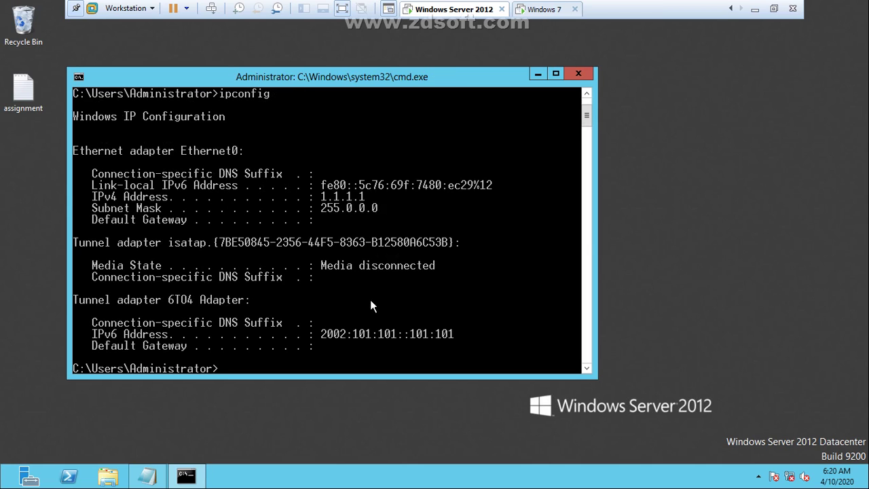
pyautogui.rightClick(351, 205)
pyautogui.click(365, 212)
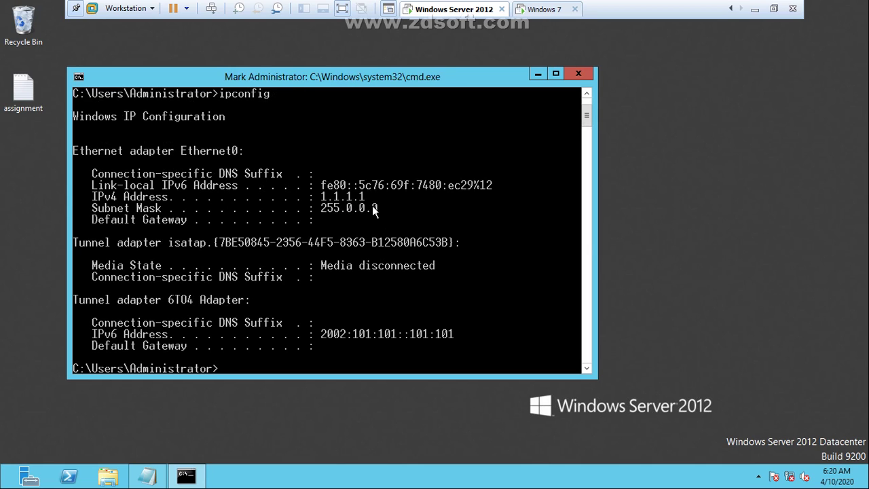
pyautogui.moveTo(368, 197); pyautogui.dragTo(338, 198)
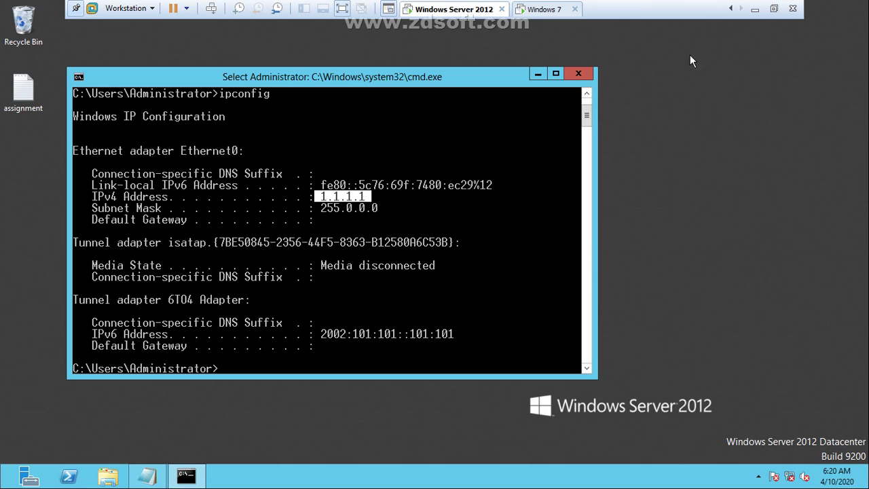
# Step: Close the server's console and return to the host's Network Connections window
pyautogui.click(578, 73)
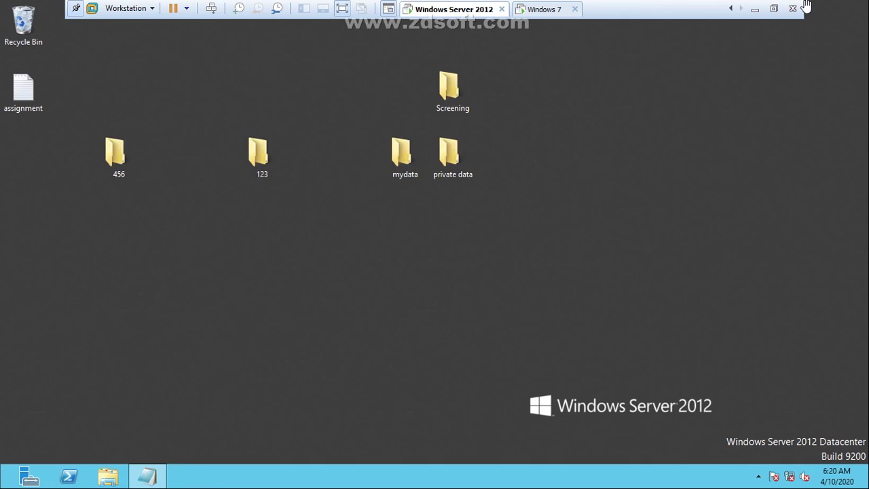
pyautogui.click(757, 10)
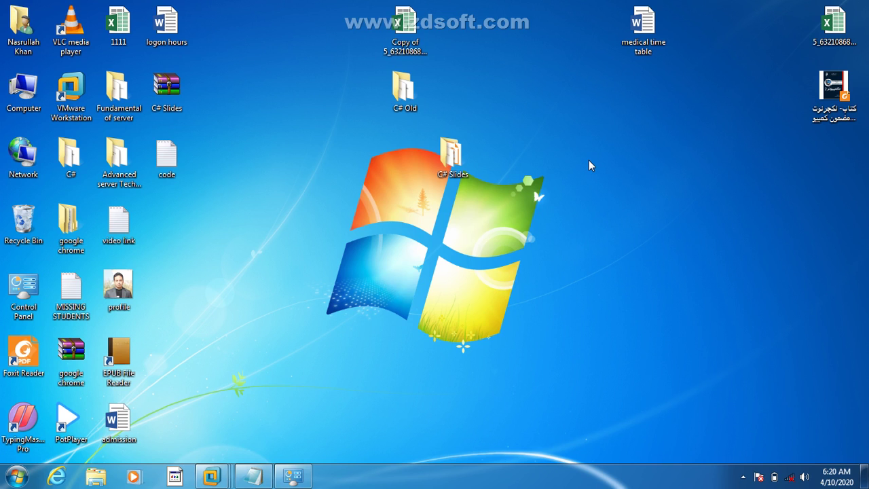
pyautogui.press('super')
pyautogui.press('super')
pyautogui.click(294, 478)
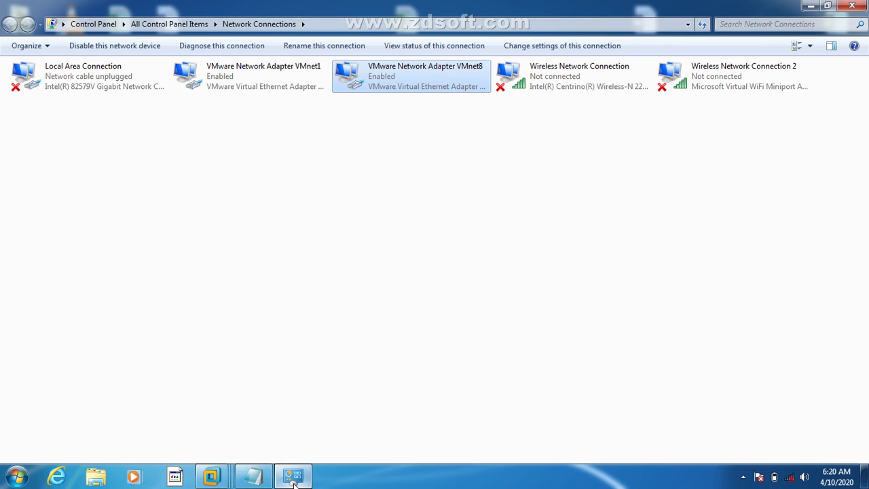
# Step: Give VMnet8 static IPv4 1.1.1.10, mask 255.0.0.0, and preferred DNS 1.1.1.1
pyautogui.doubleClick(419, 83)
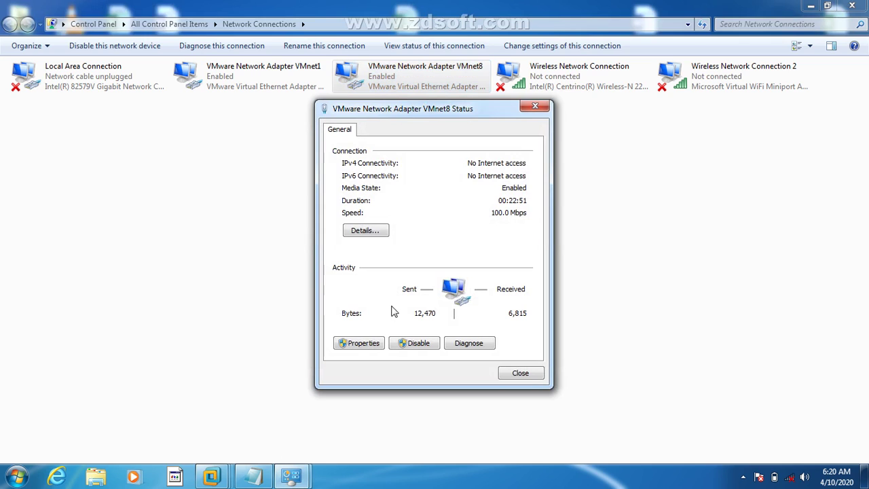
pyautogui.click(369, 343)
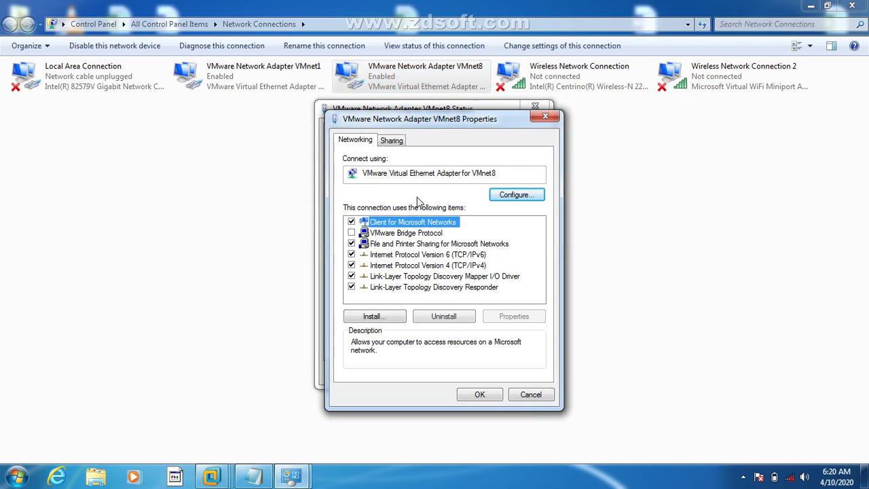
pyautogui.doubleClick(430, 266)
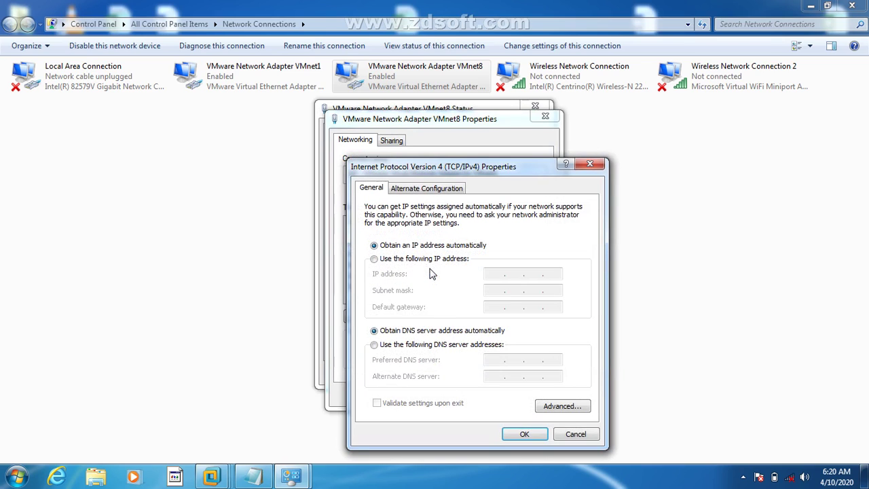
pyautogui.click(408, 259)
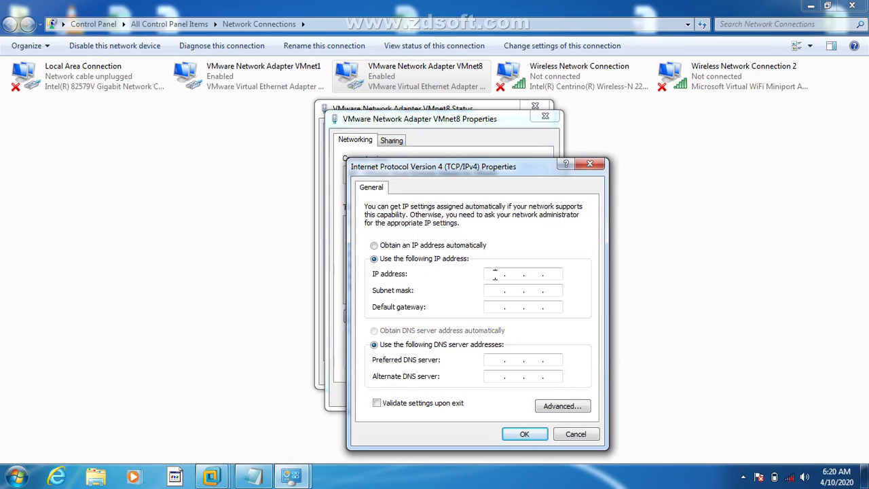
pyautogui.click(495, 274)
pyautogui.write('1.1.1.10')
pyautogui.press('Tab')
pyautogui.press('Tab')
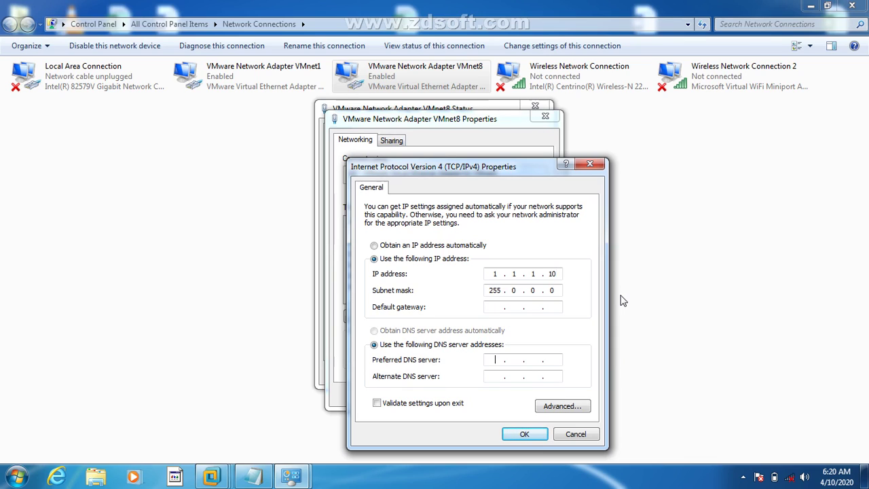
pyautogui.write('1.1.1.1')
pyautogui.click(524, 434)
pyautogui.click(495, 400)
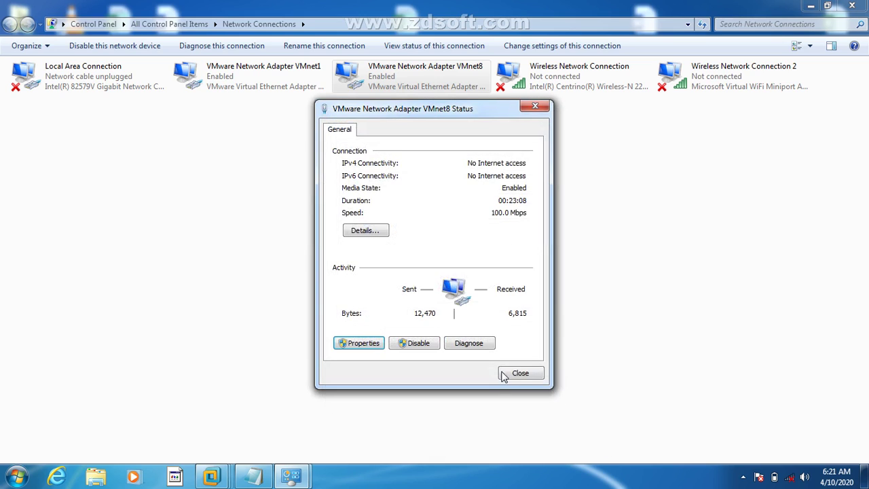
pyautogui.click(514, 374)
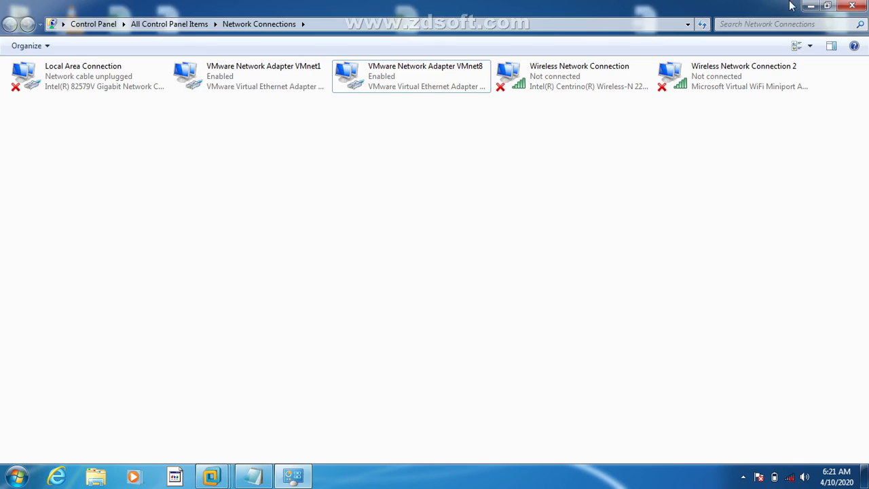
# Step: Ping 1.1.1.1 from a host Command Prompt, then switch to the Windows Server 2012 VM
pyautogui.click(852, 5)
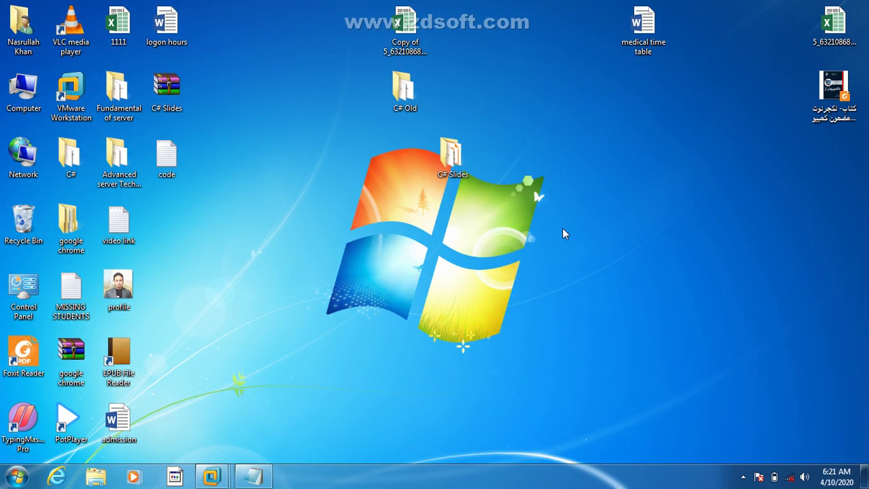
pyautogui.press('super+r')
pyautogui.write('cmd')
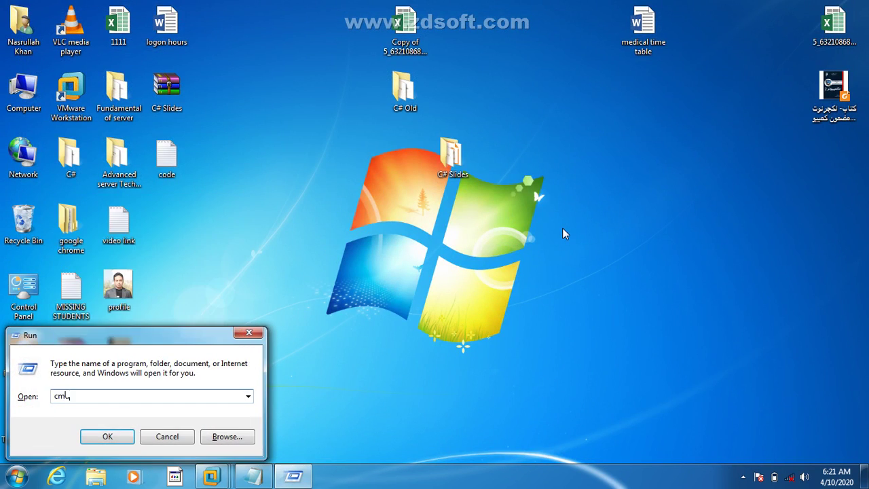
pyautogui.press('Return')
pyautogui.write('ping ')
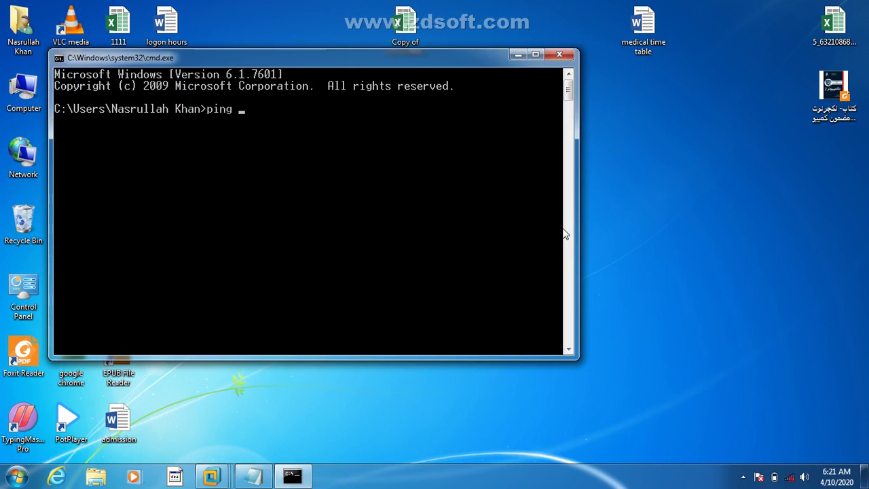
pyautogui.write('1.1.1.1')
pyautogui.press('Return')
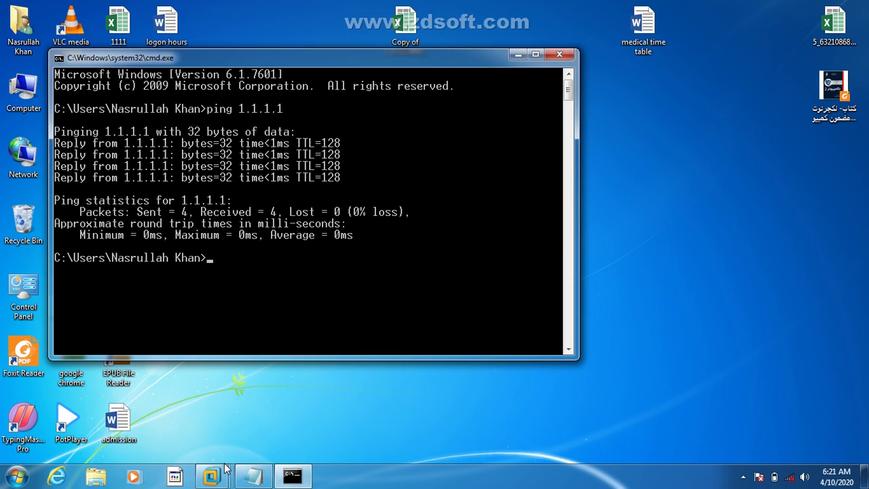
pyautogui.moveTo(214, 473)
pyautogui.click(302, 385)
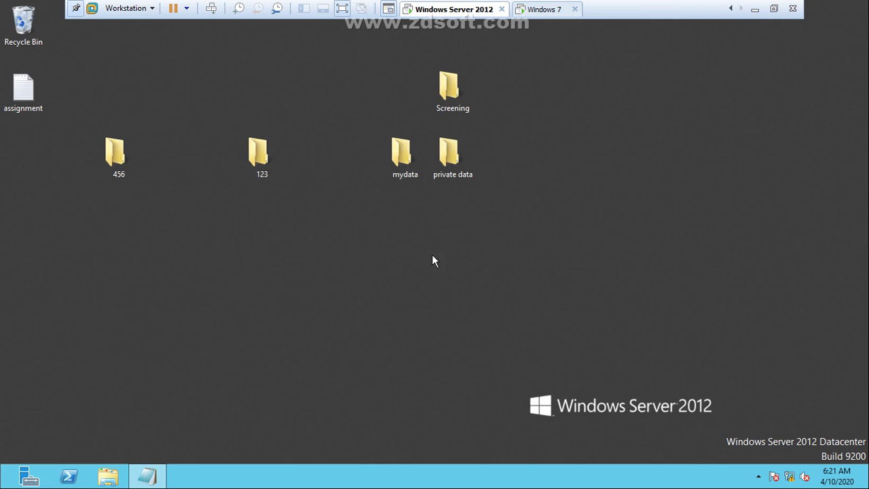
# Step: Open and dismiss the context menus for the server desktop and folder 123
pyautogui.rightClick(384, 246)
pyautogui.moveTo(415, 328)
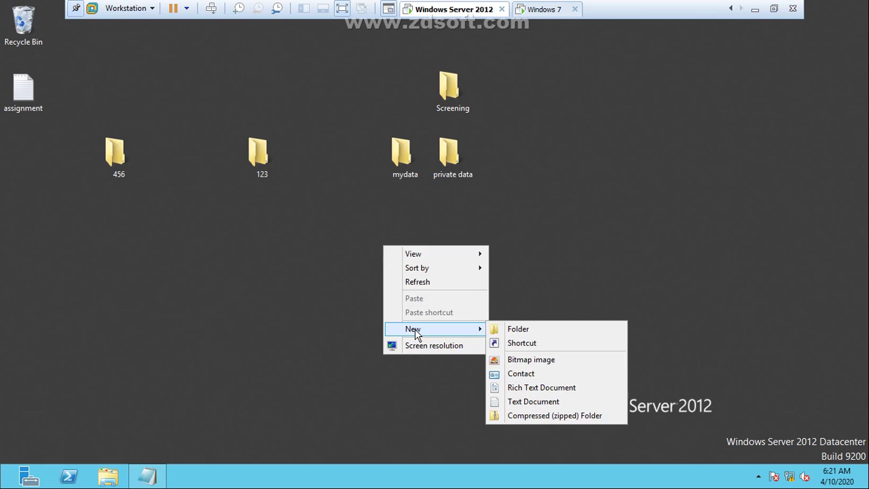
pyautogui.click(264, 157)
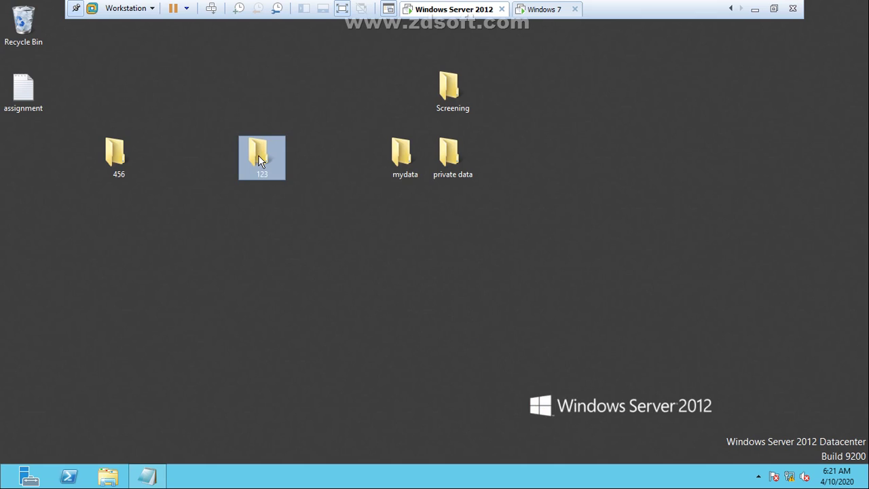
pyautogui.rightClick(258, 155)
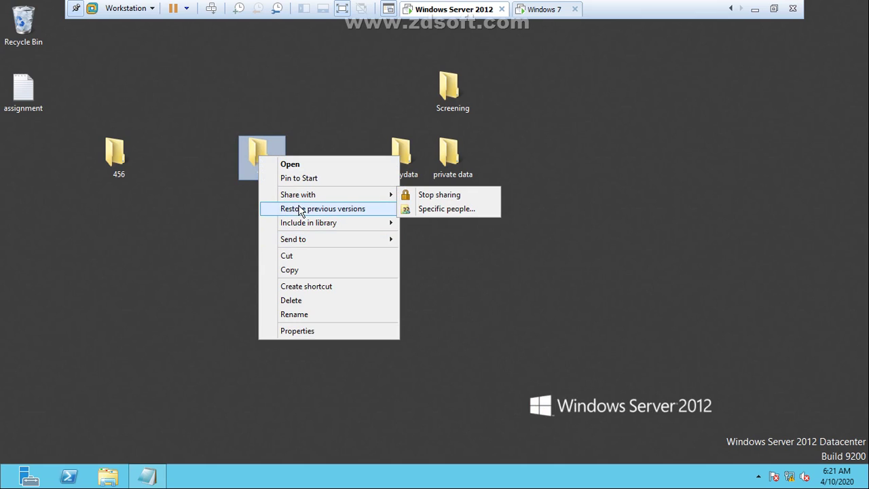
pyautogui.click(256, 312)
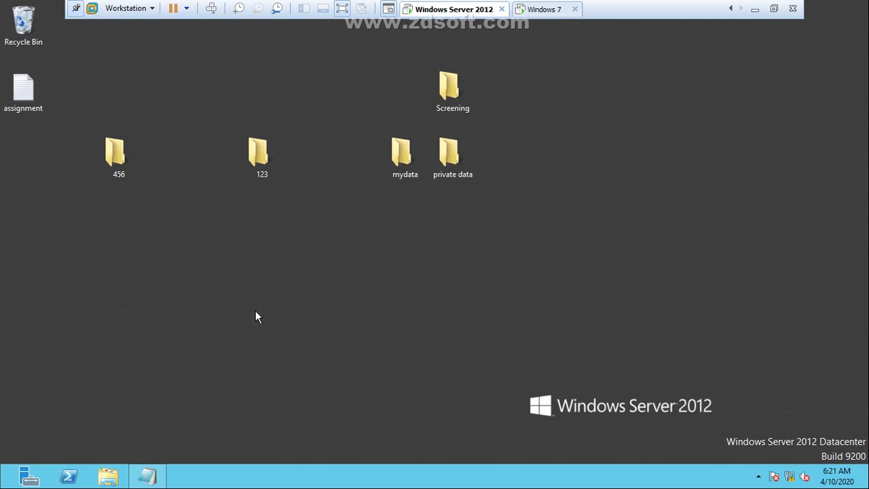
# Step: Ping 1.1.1.10 from the server's Command Prompt, then close it and return to the host
pyautogui.press('super+r')
pyautogui.write('cmd')
pyautogui.press('Return')
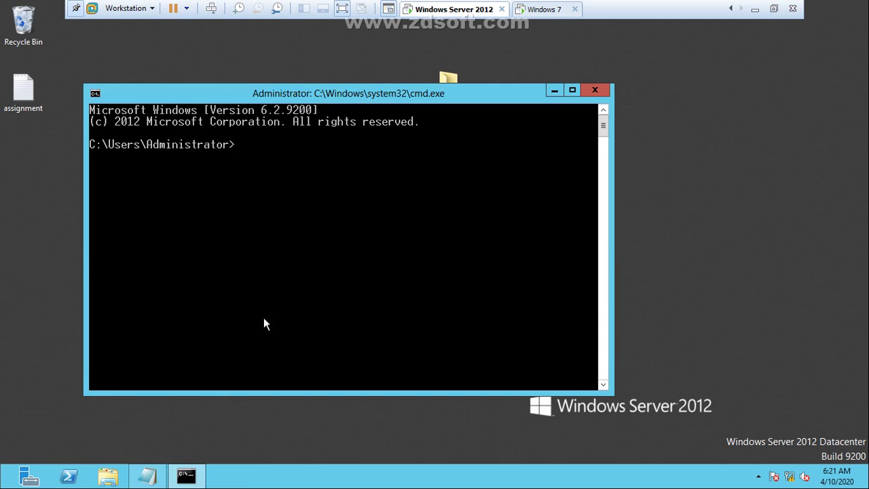
pyautogui.write('ping 1.1.1.10')
pyautogui.press('Return')
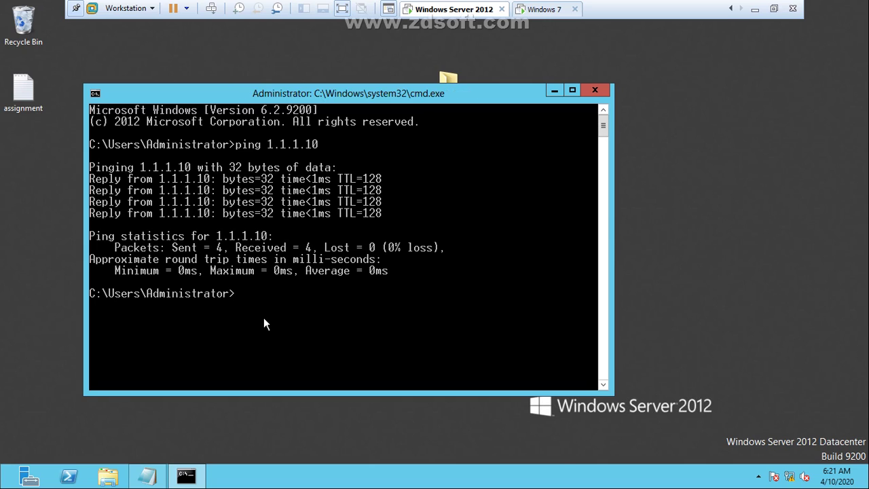
pyautogui.click(588, 97)
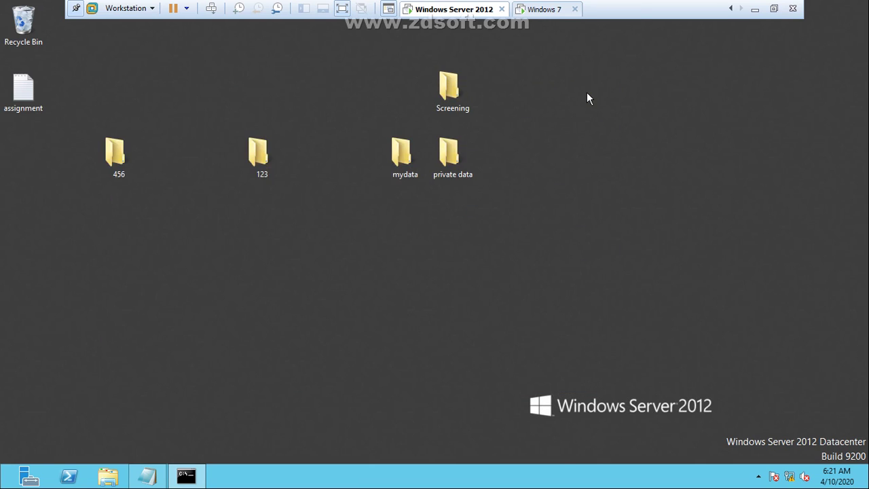
pyautogui.click(754, 9)
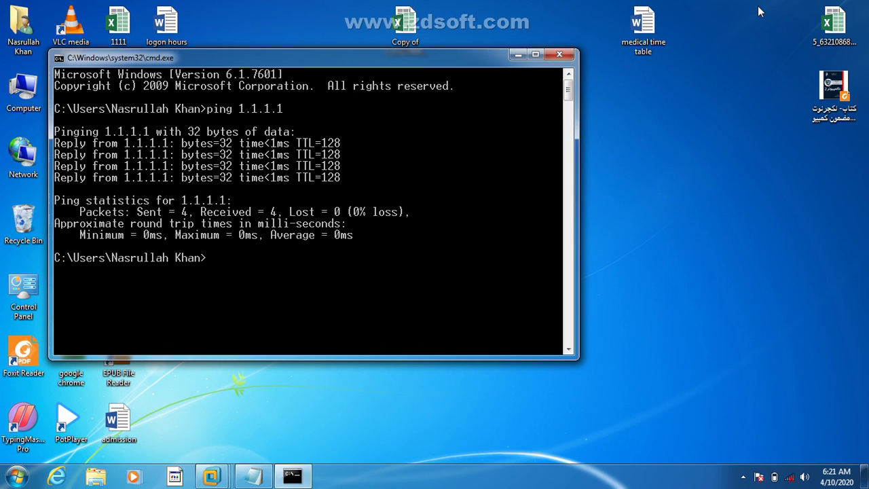
# Step: Close the host command window and create a desktop folder named 12345
pyautogui.click(559, 54)
pyautogui.rightClick(522, 80)
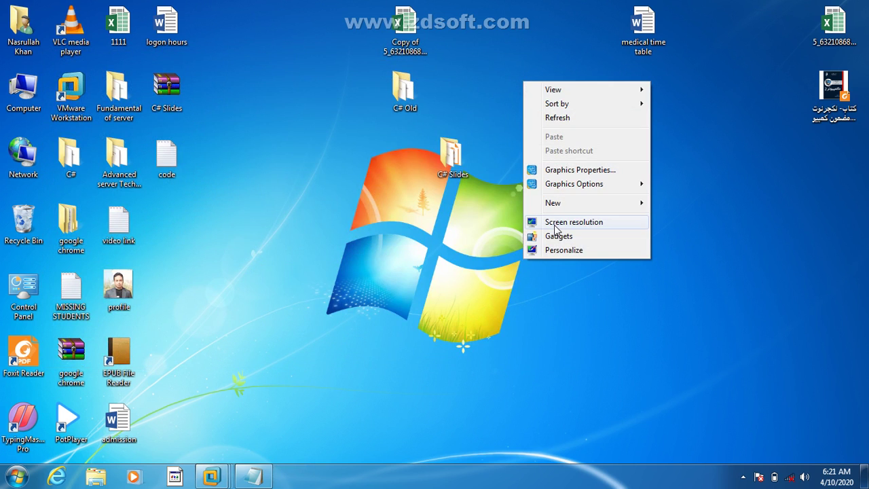
pyautogui.moveTo(555, 211)
pyautogui.click(669, 202)
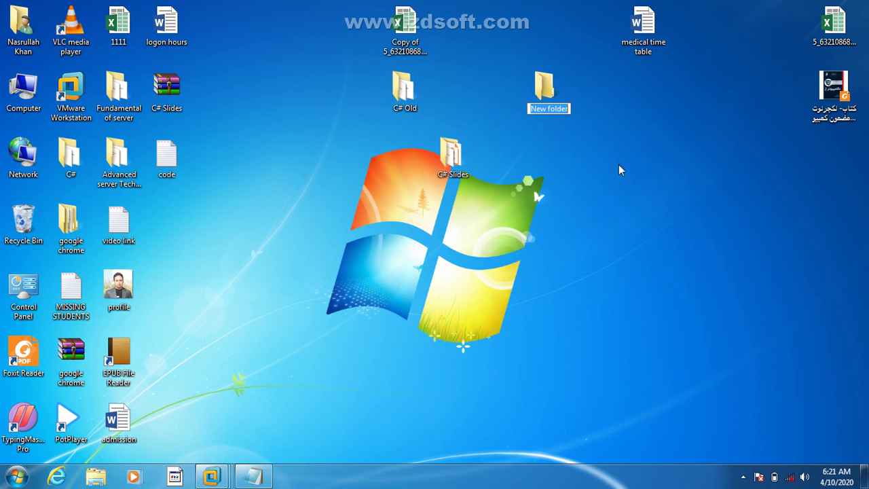
pyautogui.rightClick(549, 85)
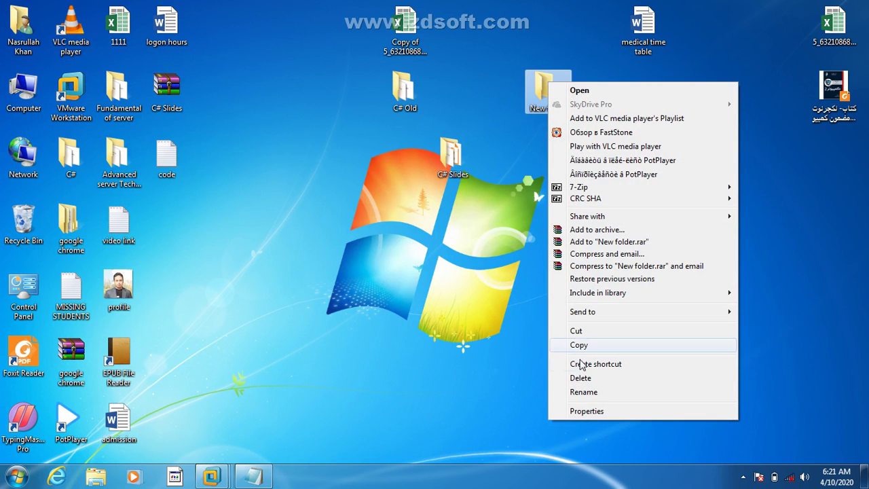
pyautogui.click(580, 394)
pyautogui.write('12345')
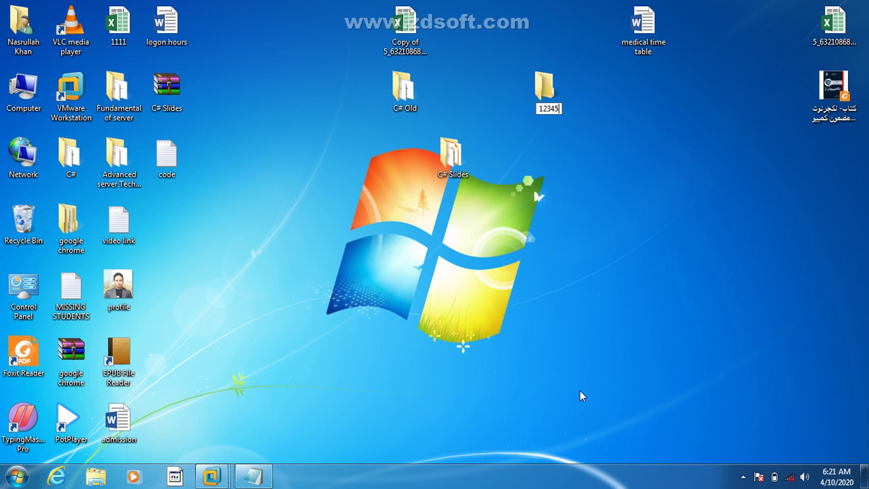
pyautogui.press('Return')
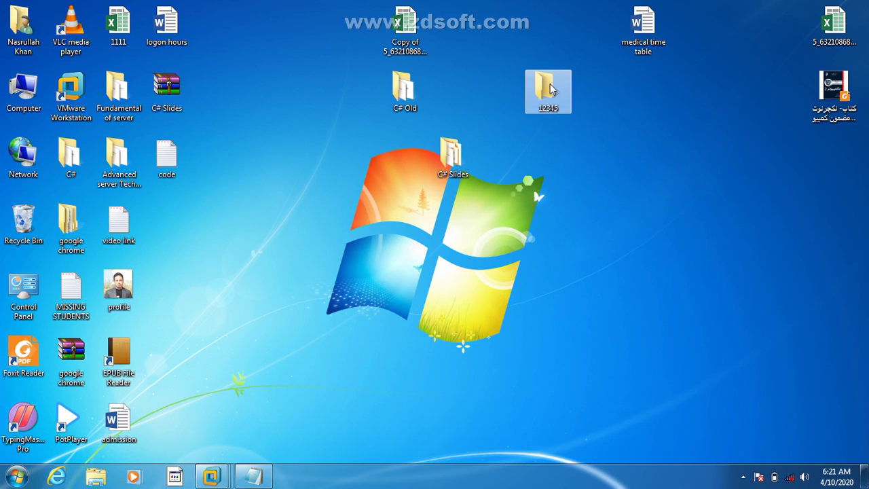
# Step: Share folder 12345 through Advanced Sharing, granting Everyone Full Control
pyautogui.rightClick(548, 84)
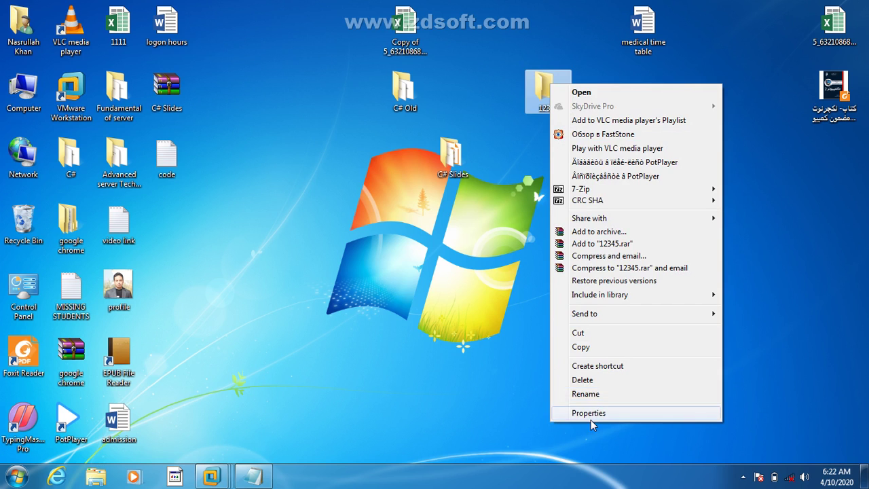
pyautogui.click(590, 414)
pyautogui.click(606, 115)
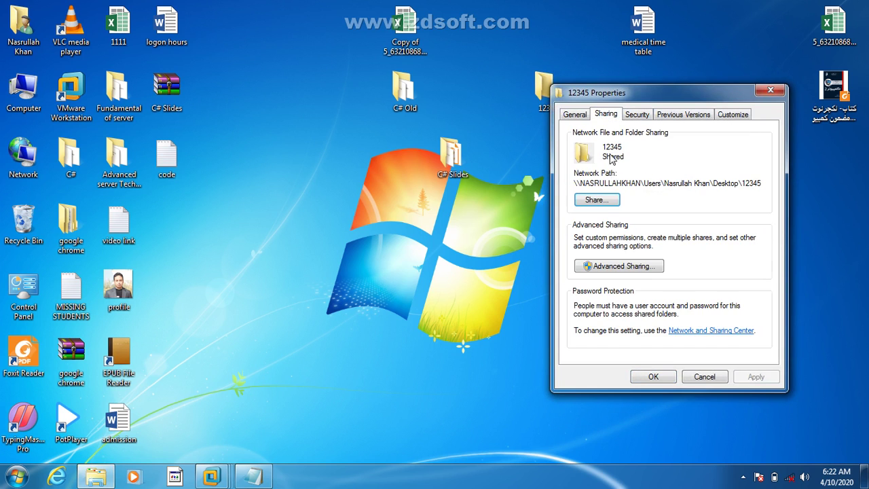
pyautogui.click(602, 267)
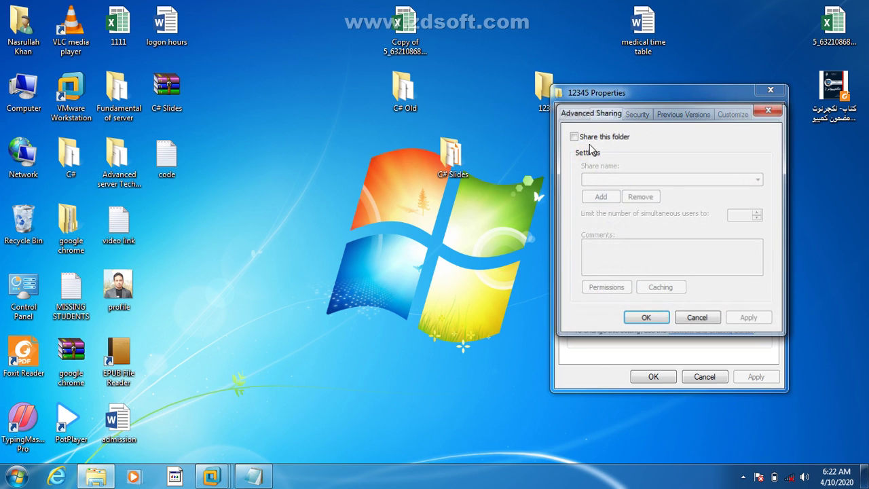
pyautogui.click(574, 137)
pyautogui.click(605, 288)
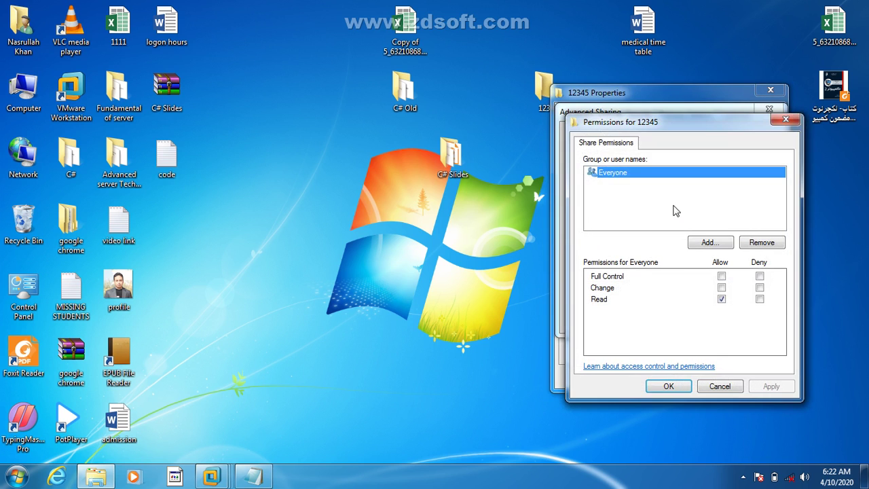
pyautogui.click(721, 276)
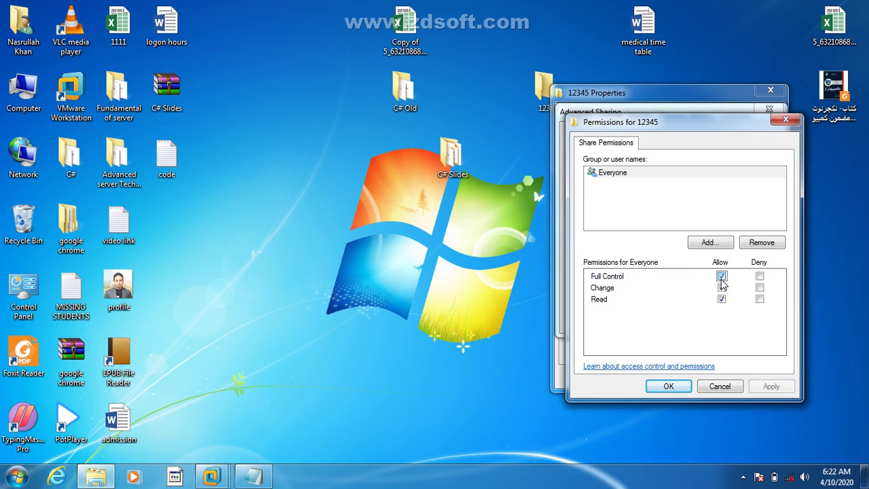
pyautogui.click(669, 385)
pyautogui.click(646, 319)
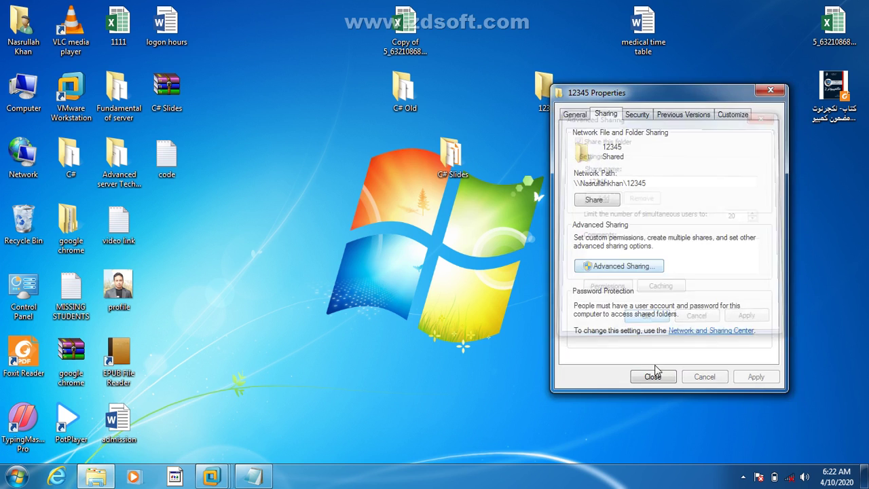
pyautogui.click(654, 377)
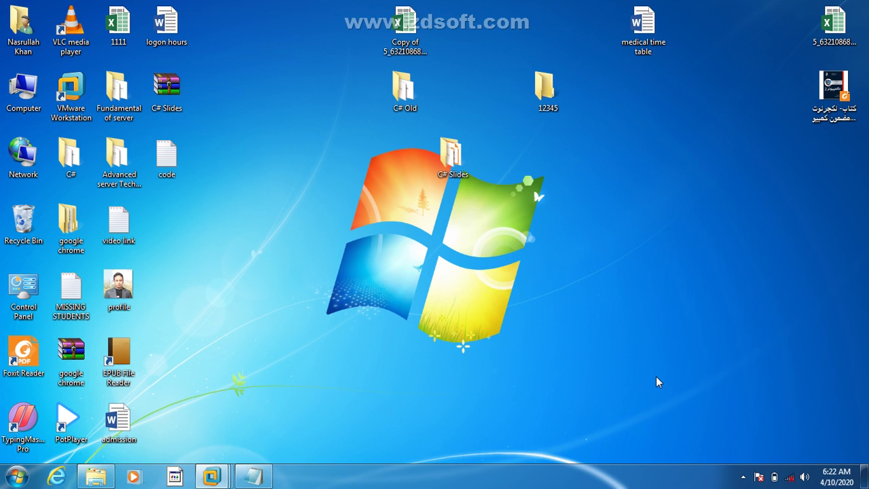
# Step: Select the shared 12345 folder and switch back to the Windows Server 2012 VM
pyautogui.click(549, 95)
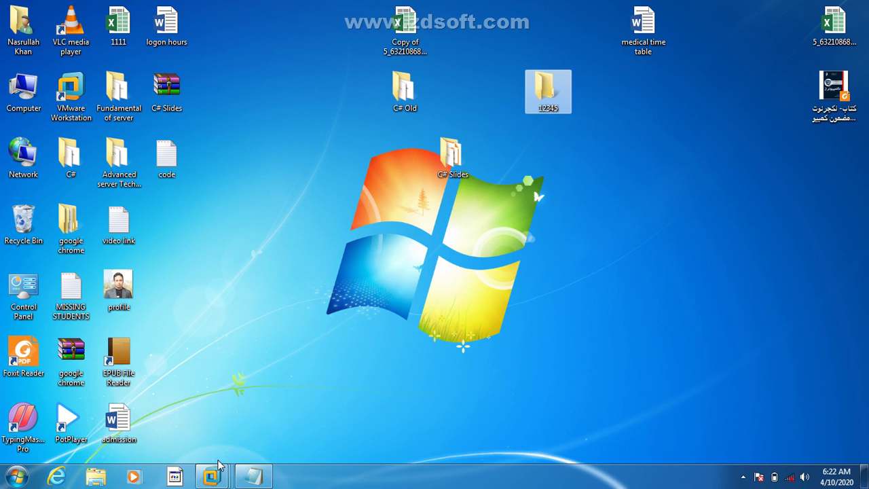
pyautogui.moveTo(218, 460)
pyautogui.click(345, 412)
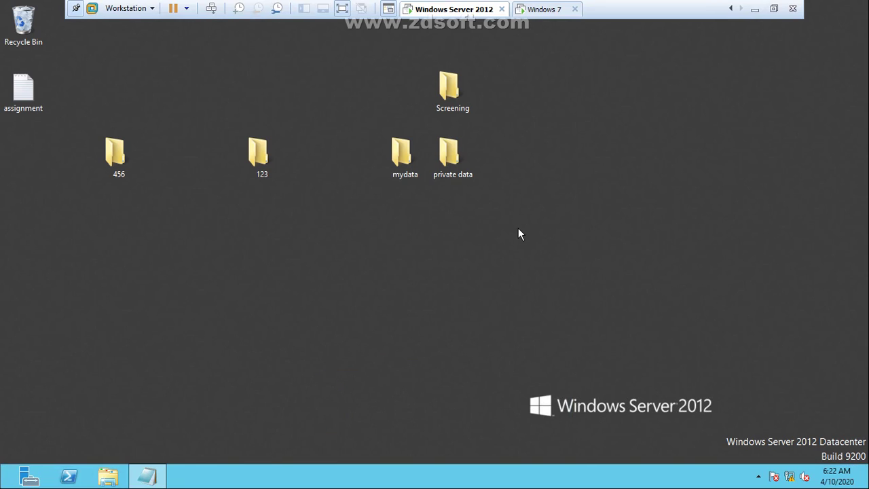
# Step: Try opening the host's shares at 1.1.1.2 from the server's Run box
pyautogui.press('super+r')
pyautogui.write('\\\\')
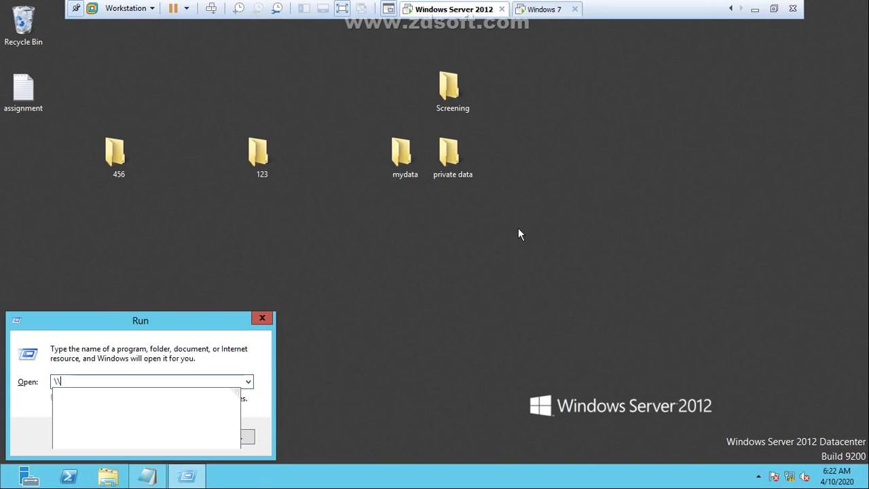
pyautogui.write('1.1.1.2')
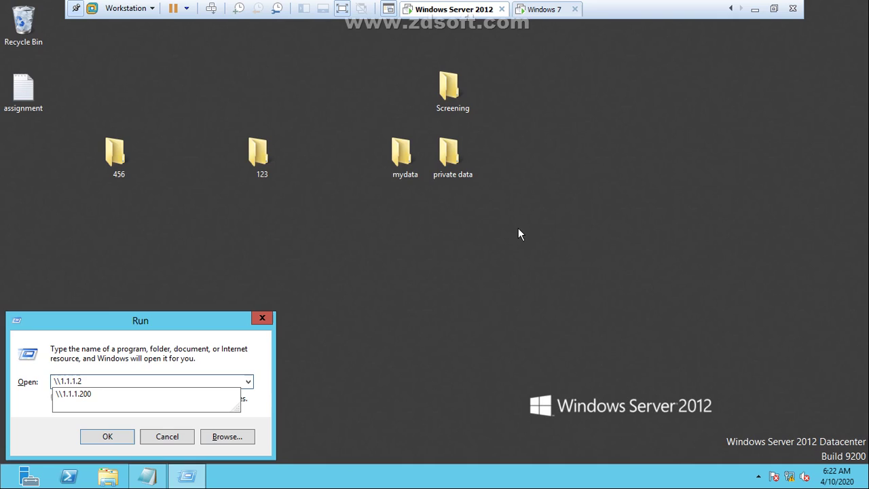
pyautogui.write('00')
pyautogui.press('Return')
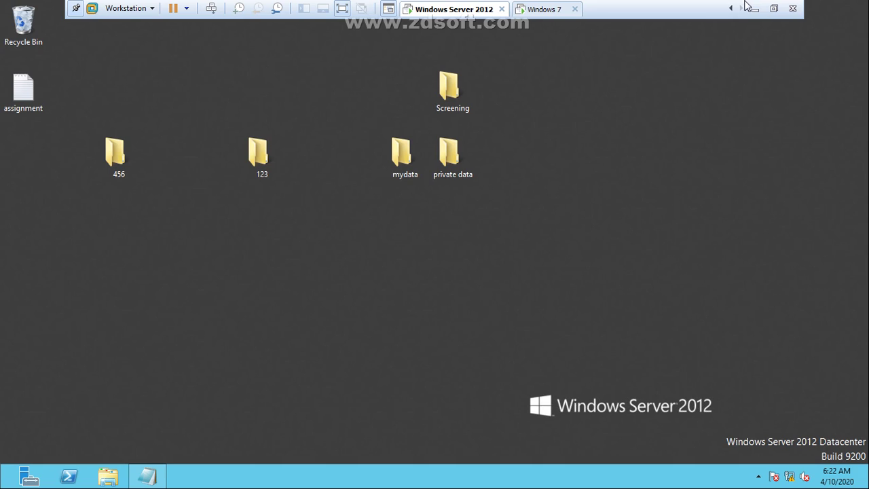
# Step: Open \\1.1.1.10 from Run, dismiss the network error and leftover Run box, then minimize the VM
pyautogui.press('super+r')
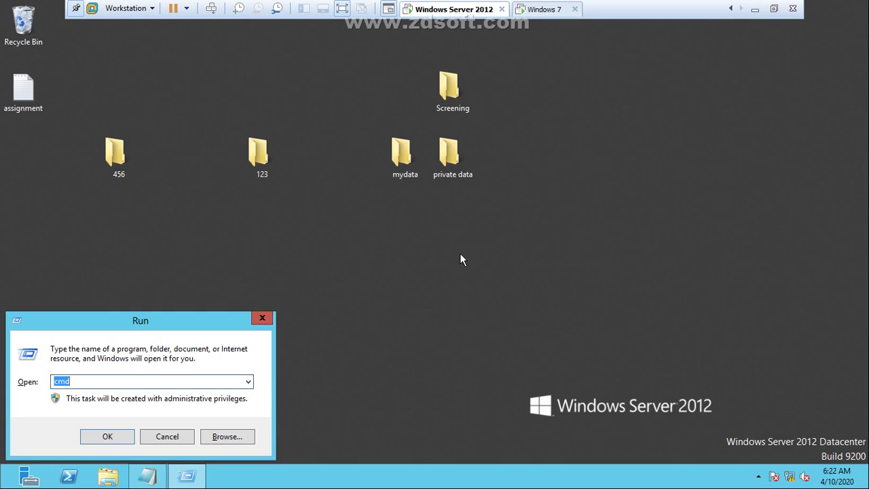
pyautogui.write('\\\\')
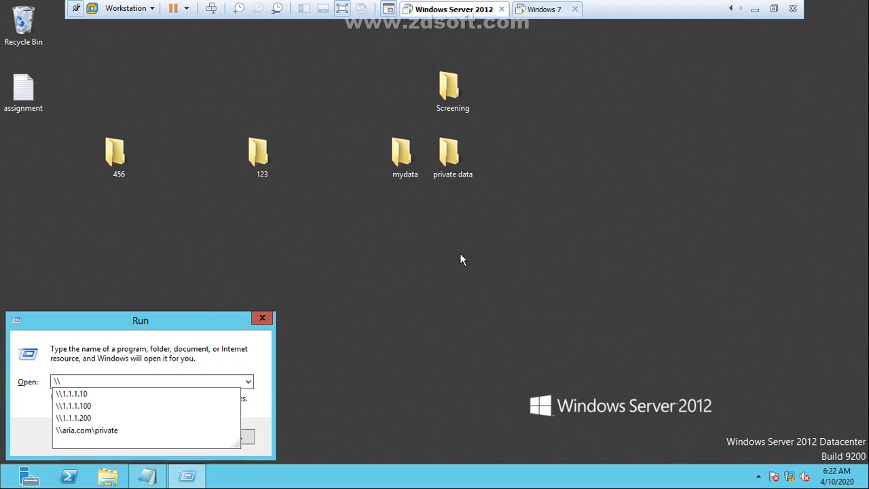
pyautogui.write('1.1.1.10')
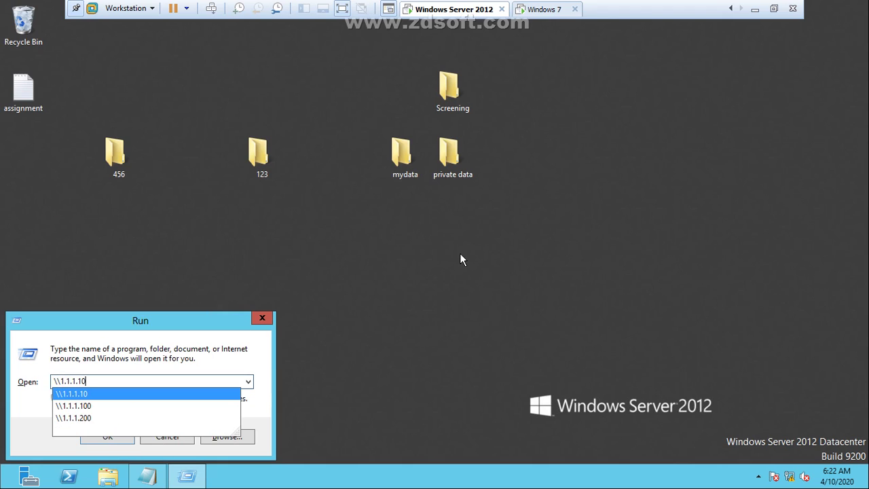
pyautogui.press('Return')
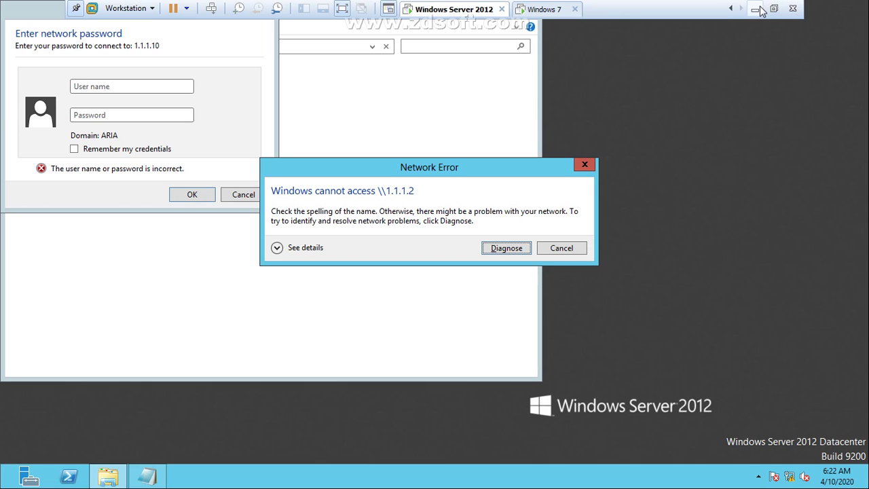
pyautogui.click(561, 248)
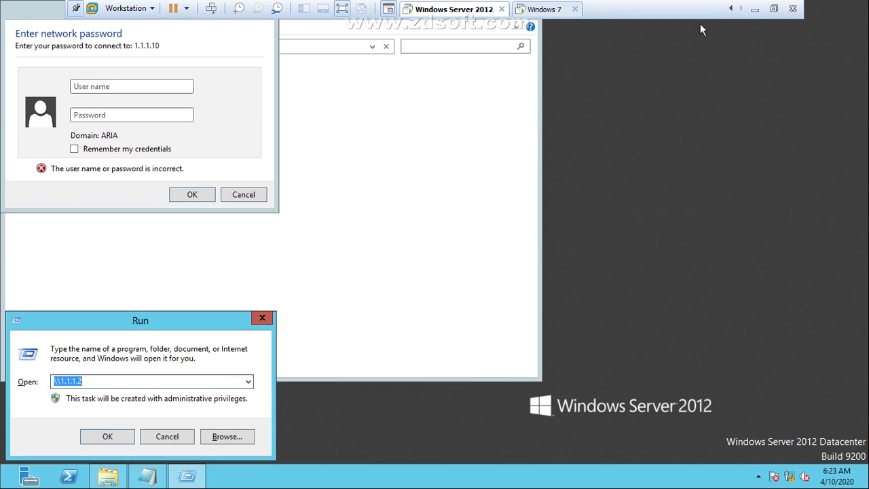
pyautogui.click(170, 441)
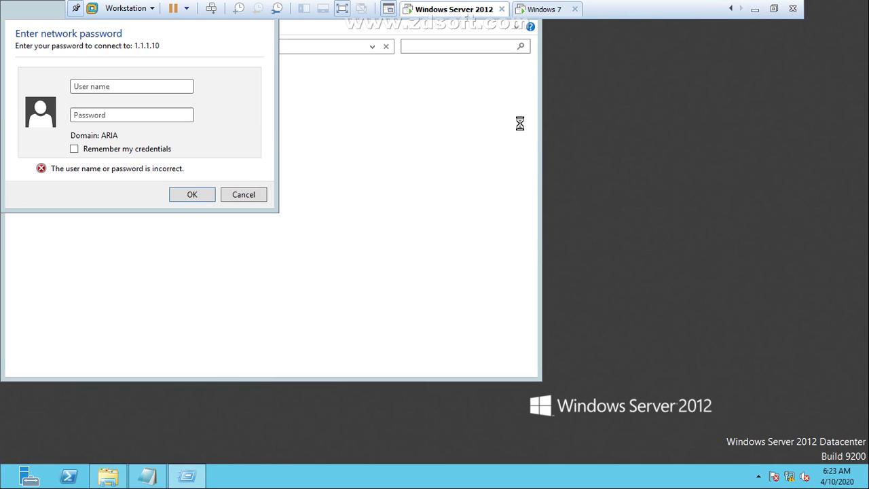
pyautogui.click(754, 9)
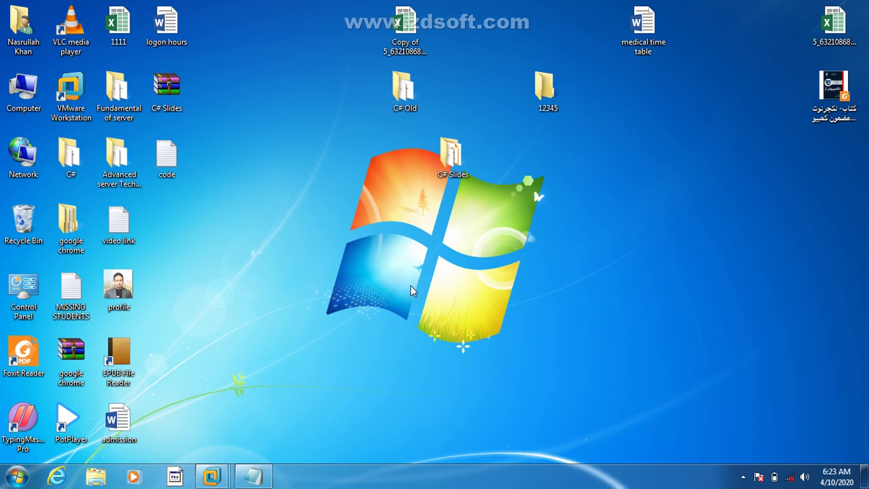
# Step: Bring the Windows Server 2012 VM back to the front from its taskbar preview
pyautogui.press('super')
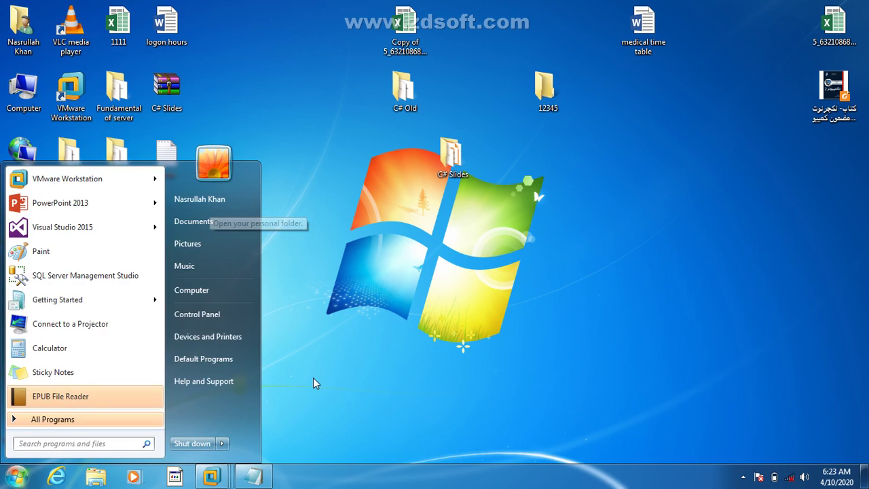
pyautogui.click(212, 477)
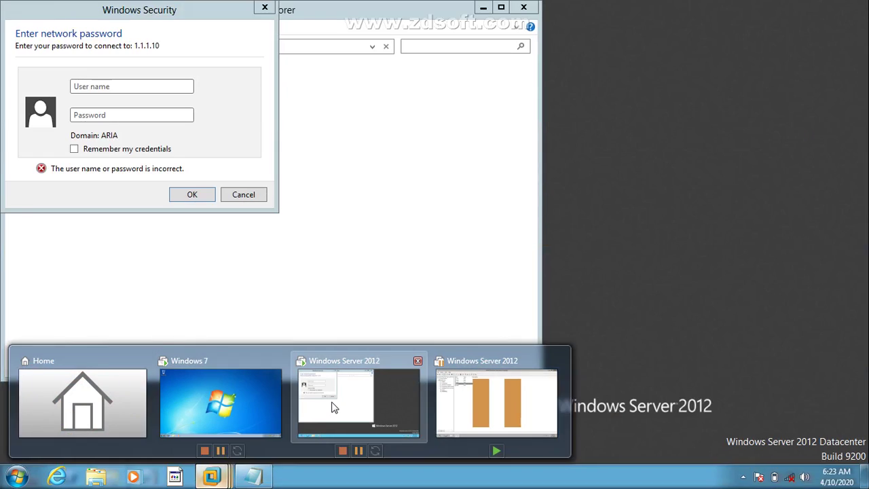
pyautogui.click(333, 406)
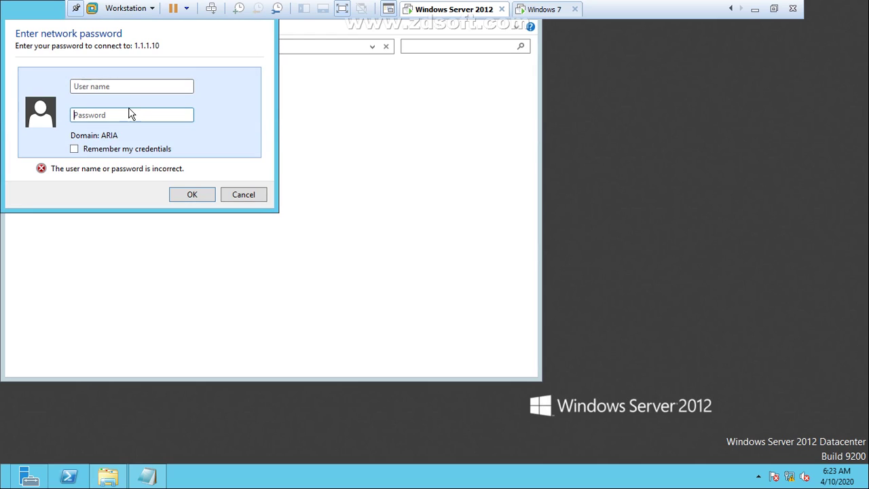
# Step: Sign in to 1.1.1.10 with the user name and password, select the 12345 share, then minimize the VM
pyautogui.click(123, 84)
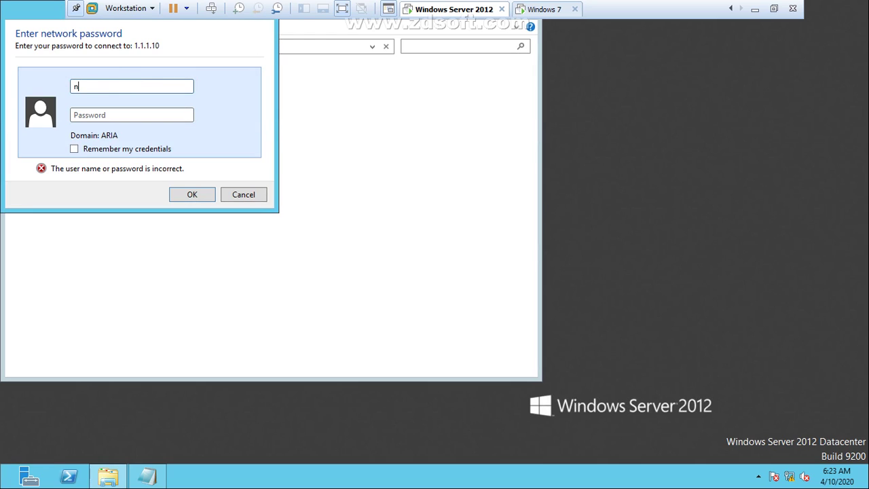
pyautogui.press('Tab')
pyautogui.write('P@ssw0rd')
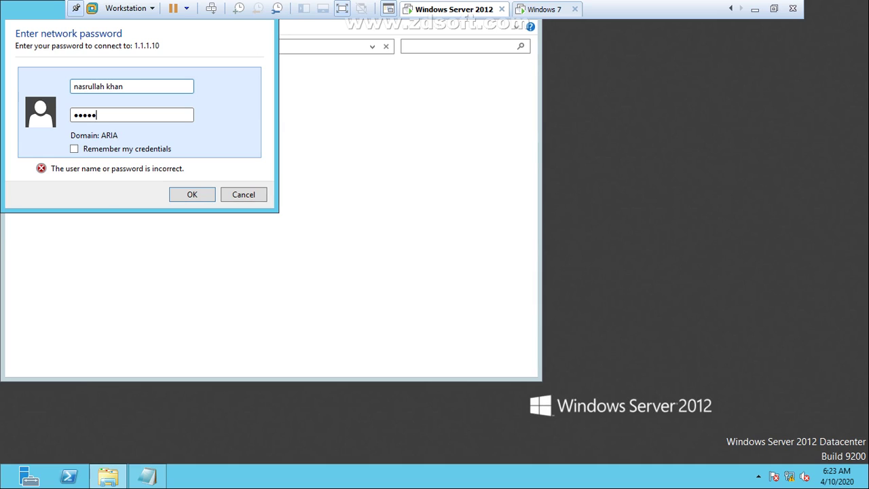
pyautogui.press('Return')
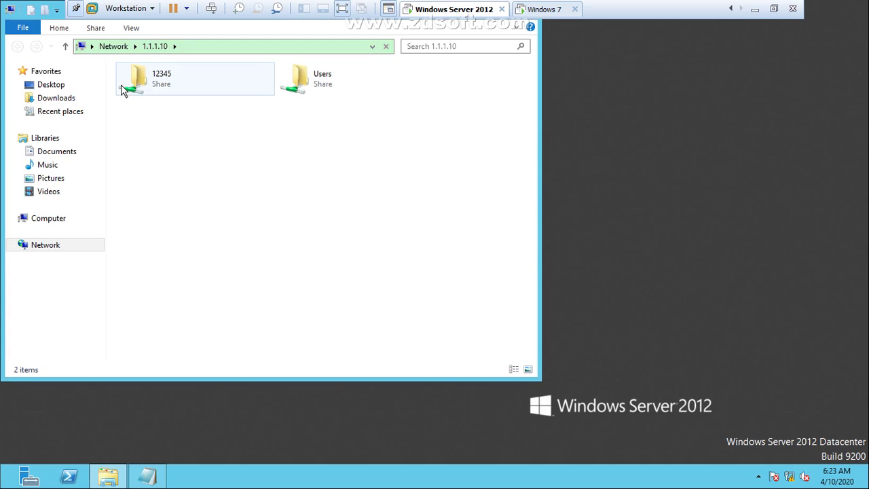
pyautogui.click(145, 93)
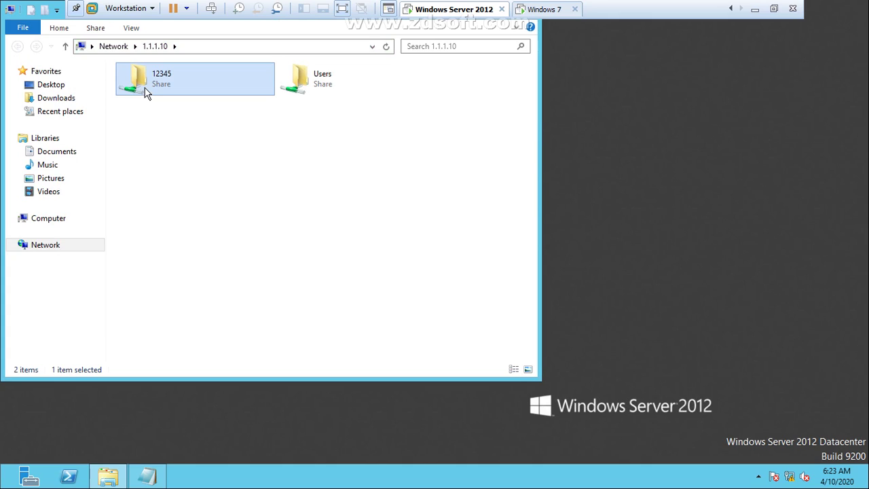
pyautogui.click(754, 8)
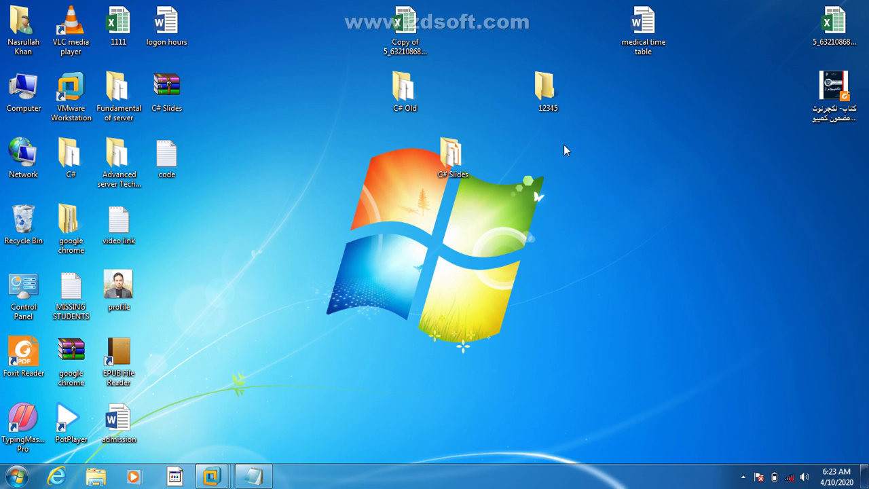
# Step: Create New Text Document and four copies of it in the host's 12345 folder
pyautogui.doubleClick(542, 72)
pyautogui.rightClick(503, 184)
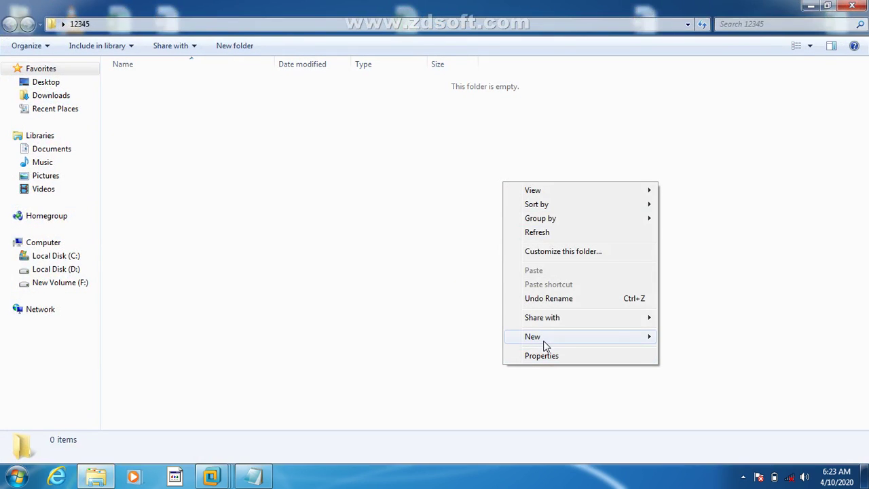
pyautogui.moveTo(546, 346)
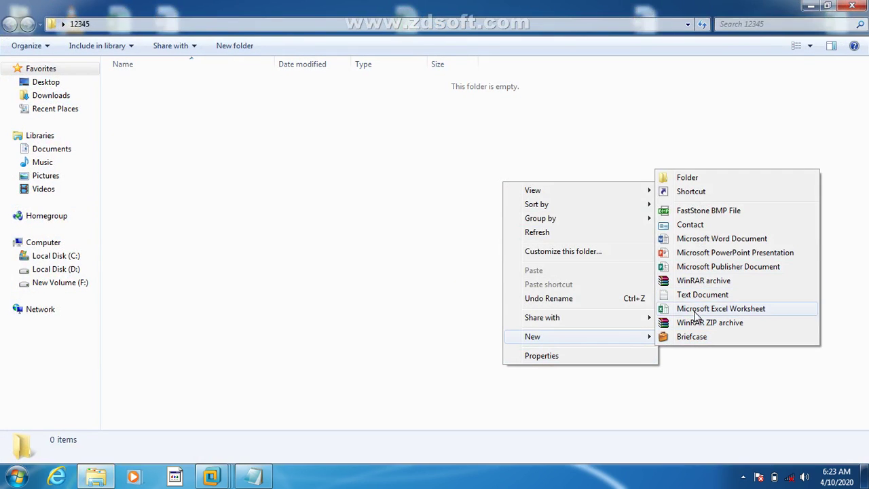
pyautogui.click(691, 297)
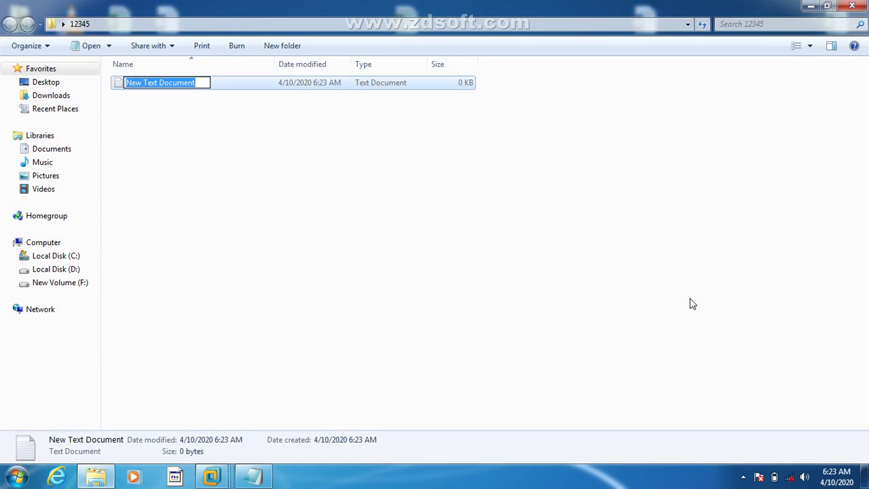
pyautogui.press('Return')
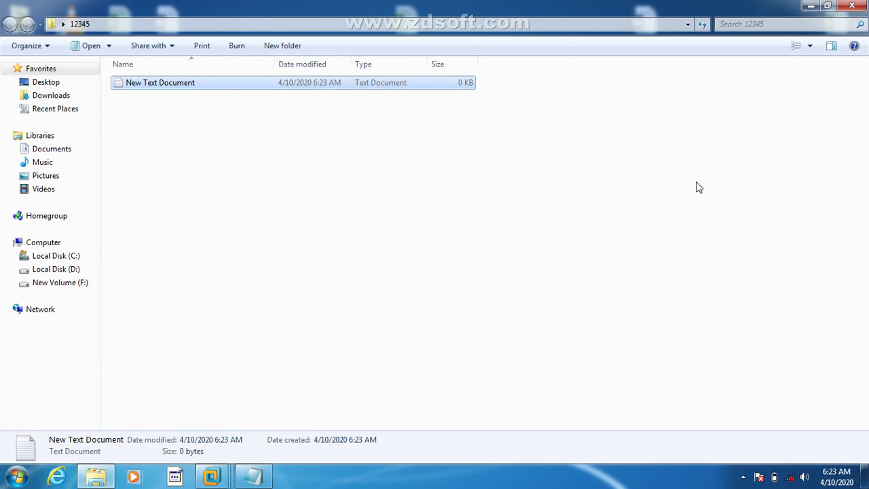
pyautogui.click(733, 140)
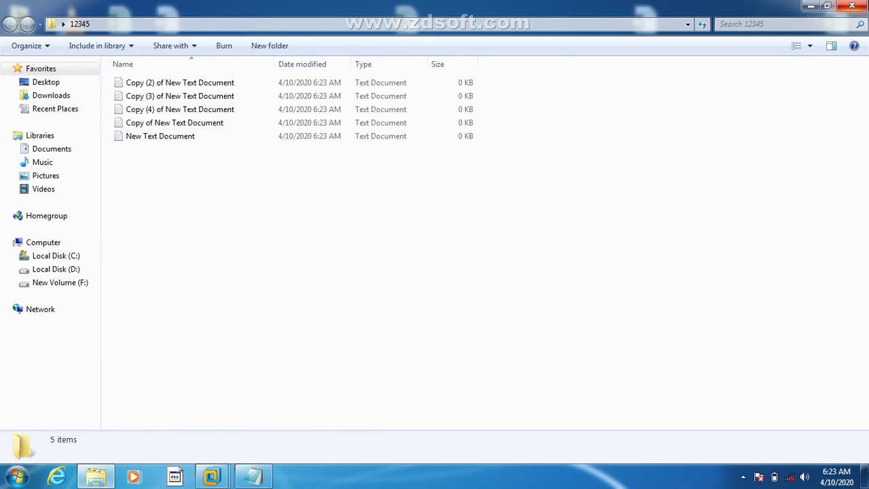
pyautogui.press('super+d')
# Step: On the Server 2012 VM, view the five text files in the 12345 share, close it, and minimize the VM
pyautogui.moveTo(212, 477)
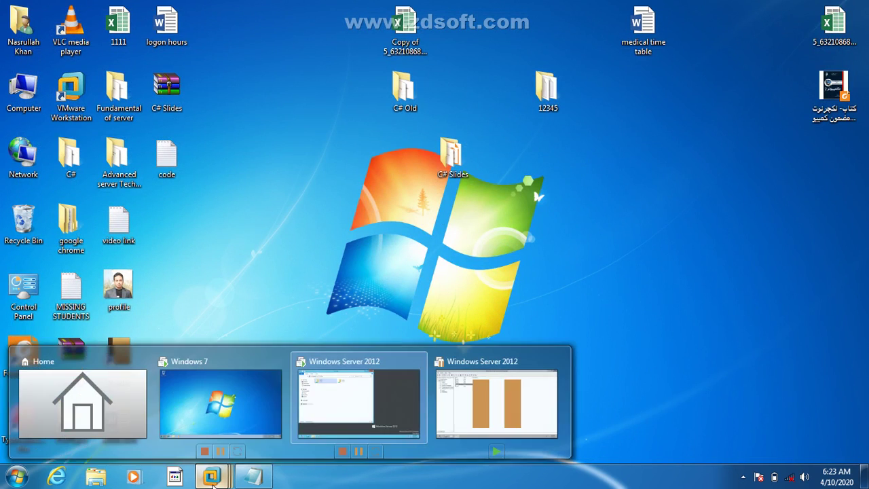
pyautogui.click(334, 394)
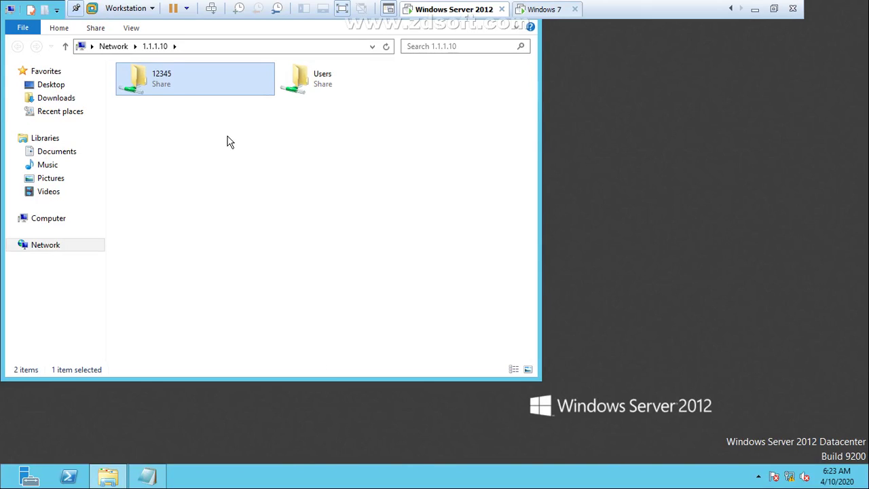
pyautogui.doubleClick(182, 95)
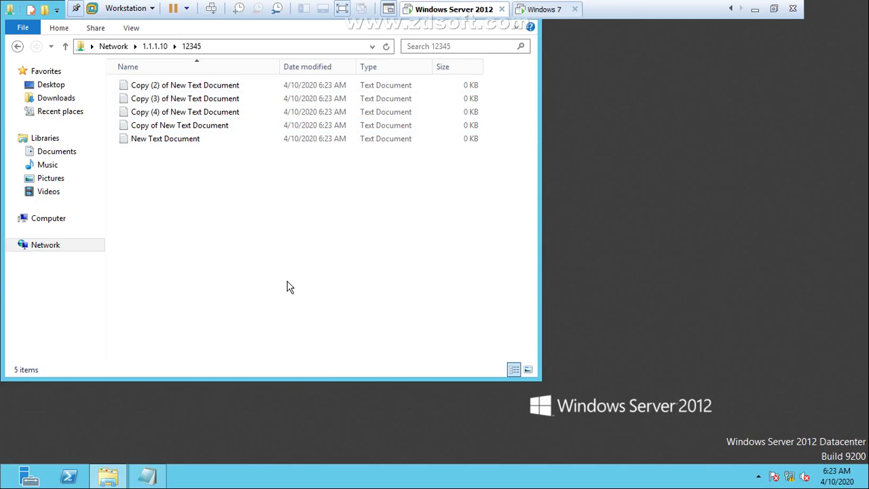
pyautogui.hotkey('alt', 'F4')
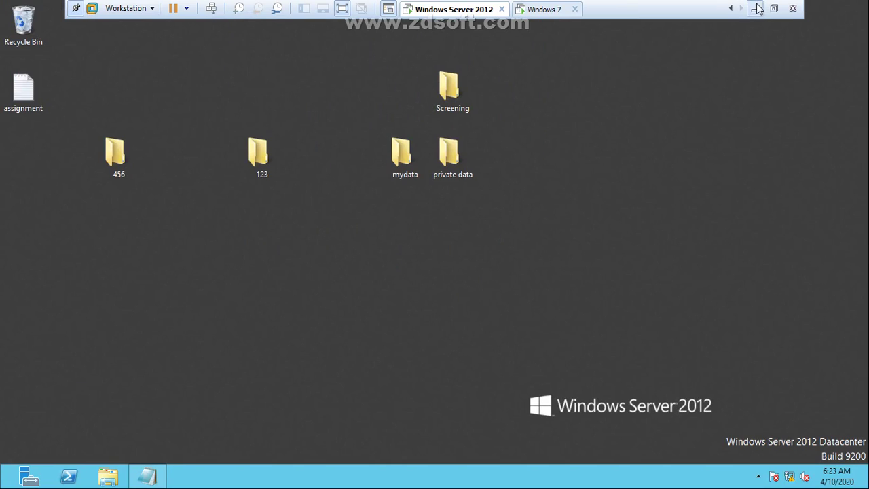
pyautogui.click(757, 8)
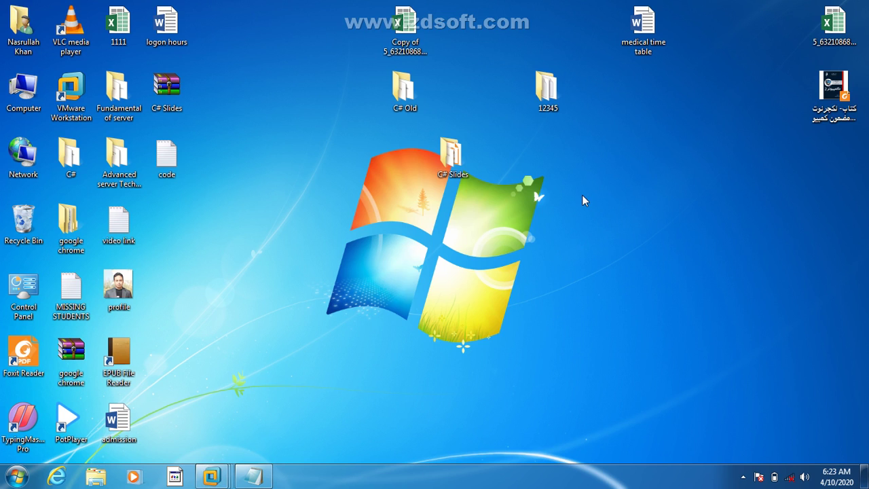
# Step: From the host, connect to \\1.1.1.1 with the Run box and enter administrator as the user name
pyautogui.press('super+r')
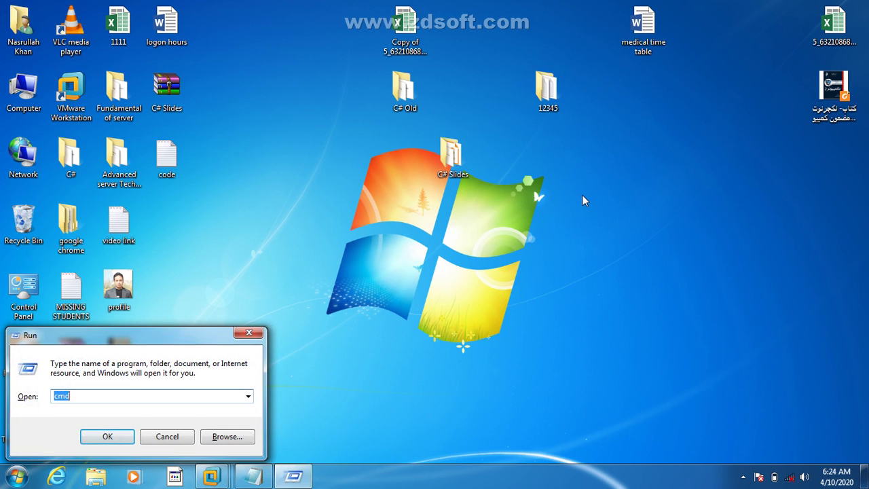
pyautogui.write('\\\\1.1.1.1')
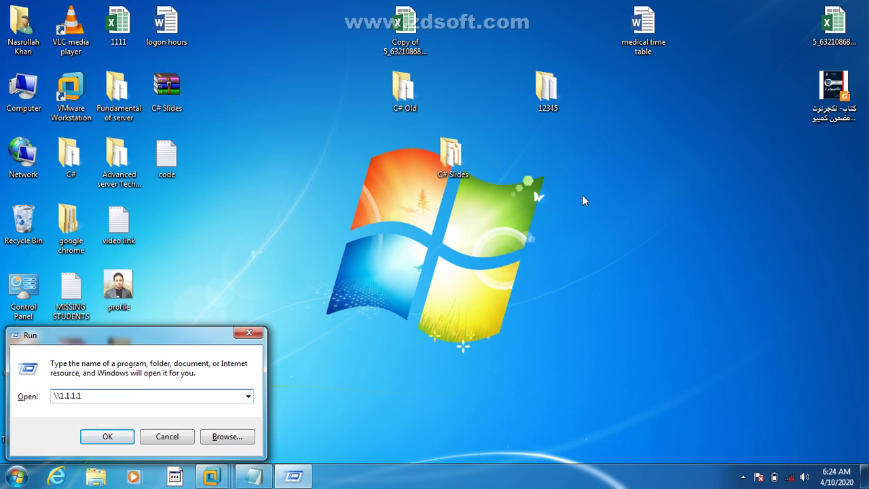
pyautogui.press('Return')
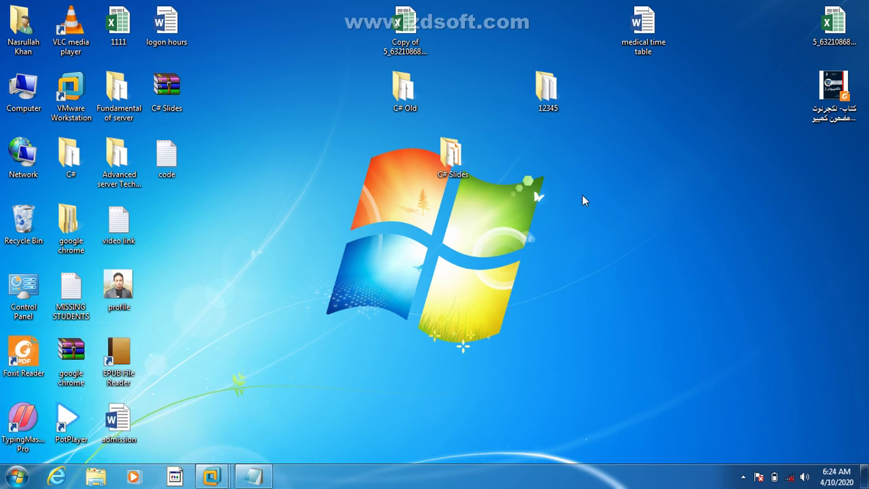
pyautogui.write('a')
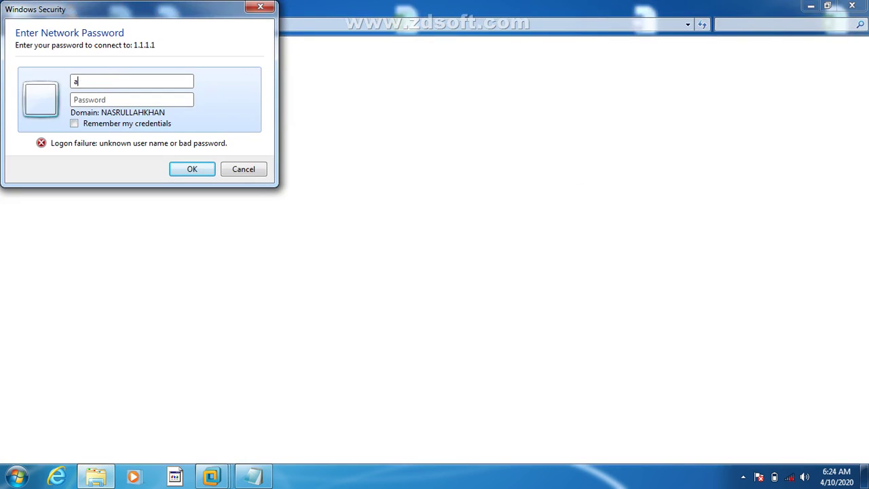
pyautogui.write('dminisadministrator')
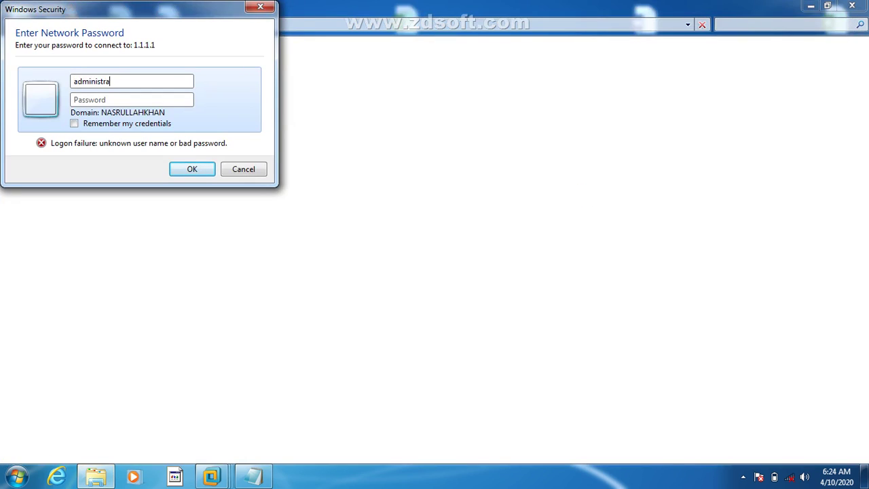